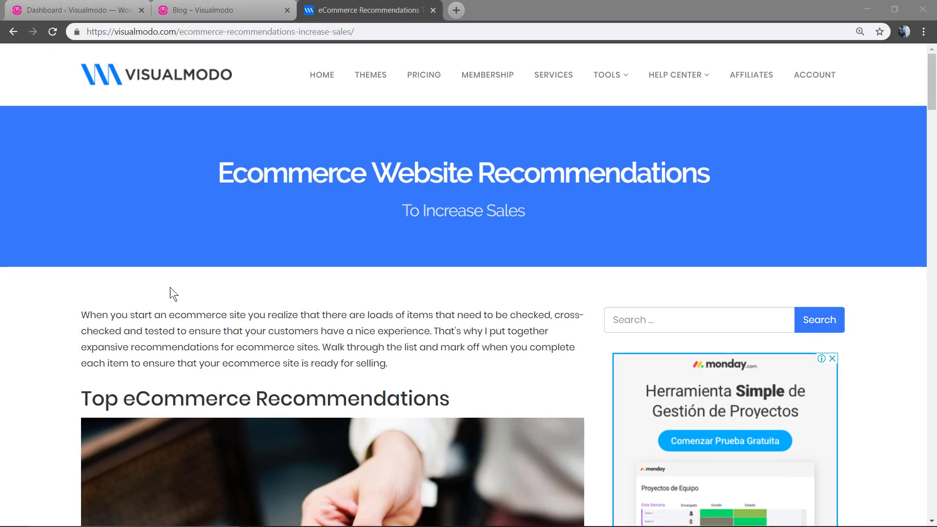
Scroll down the live site's article to its Related Posts section.
scroll(31, 259, "down", 6)
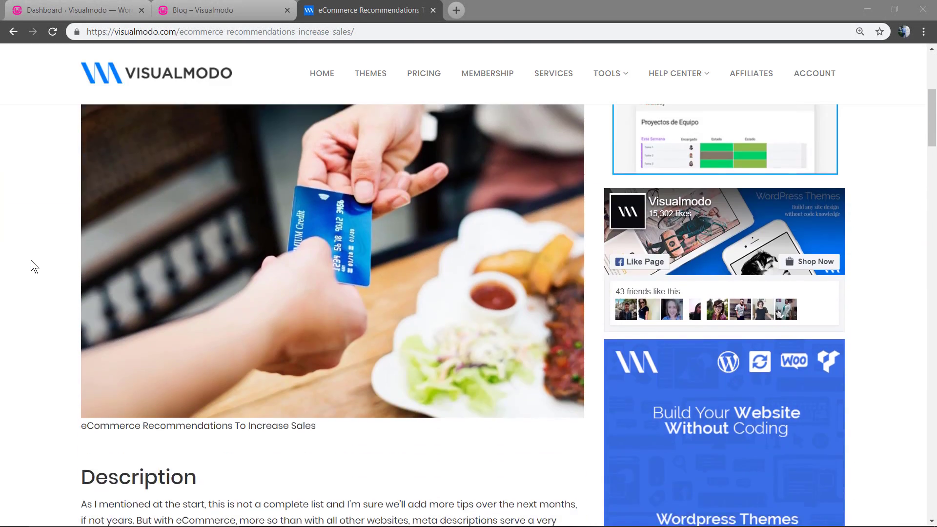
scroll(30, 259, "down", 9)
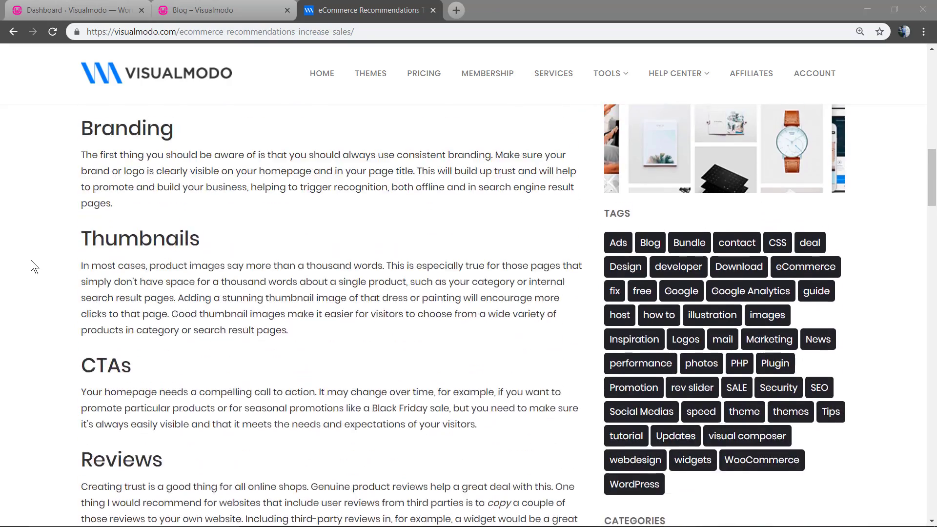
scroll(30, 259, "down", 13)
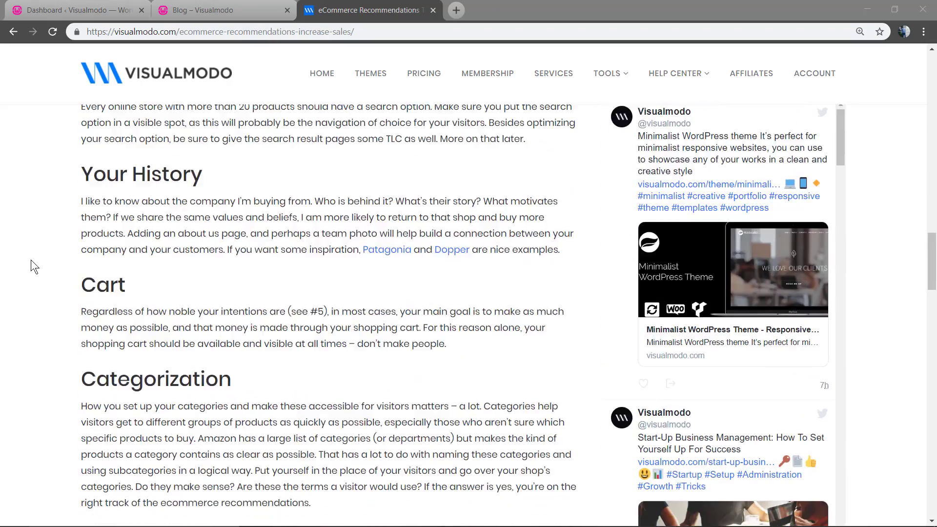
scroll(31, 259, "down", 8)
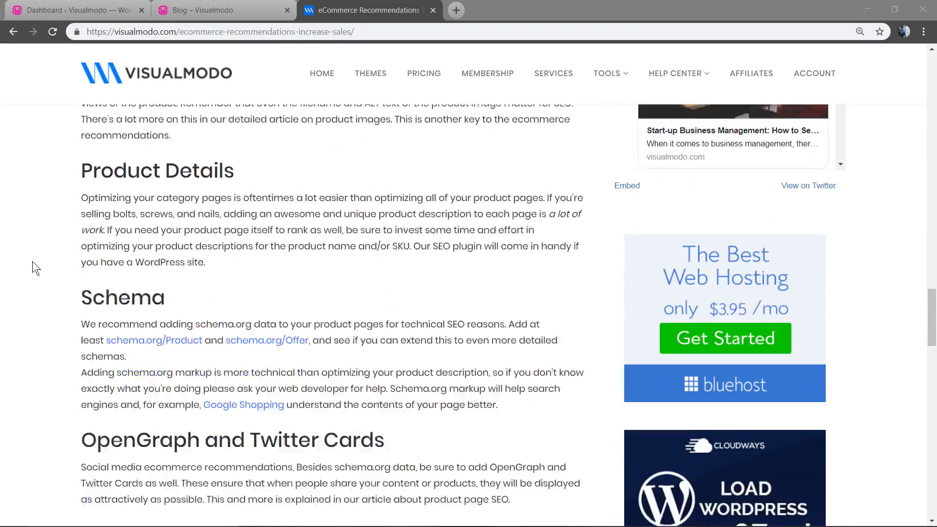
scroll(32, 262, "down", 7)
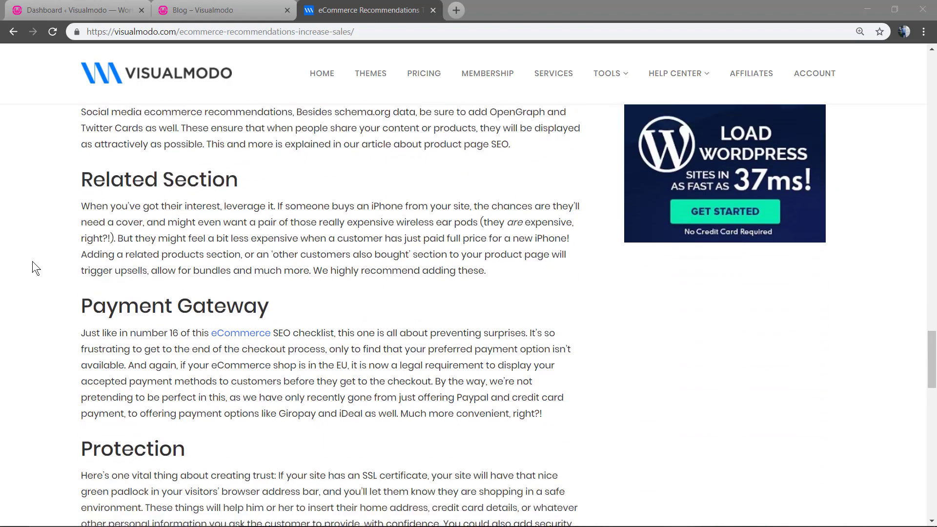
scroll(32, 261, "down", 10)
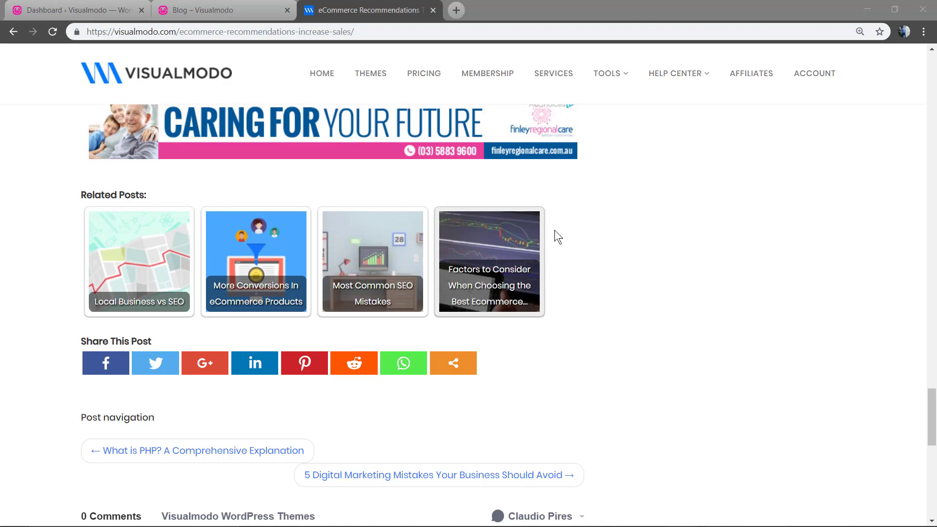
Open the Local Business vs SEO related post and scroll through it.
left_click(144, 264)
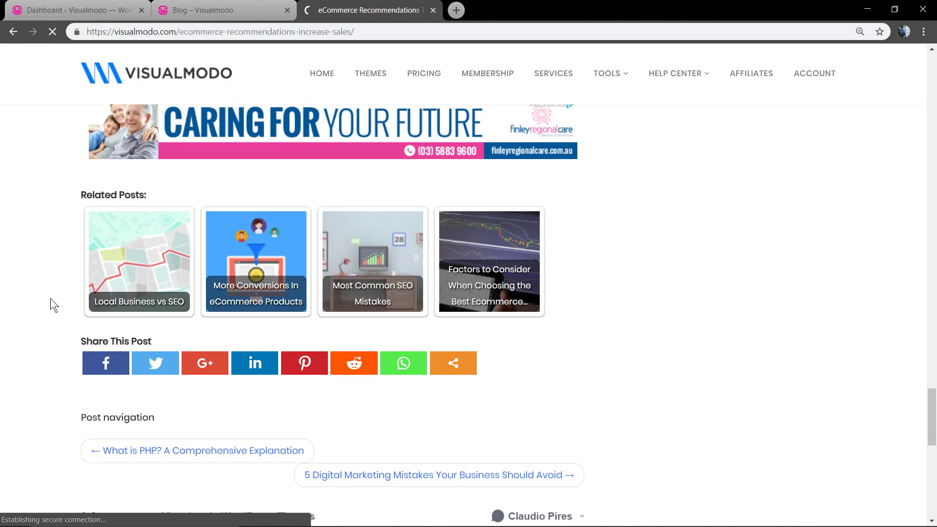
scroll(29, 299, "down", 20)
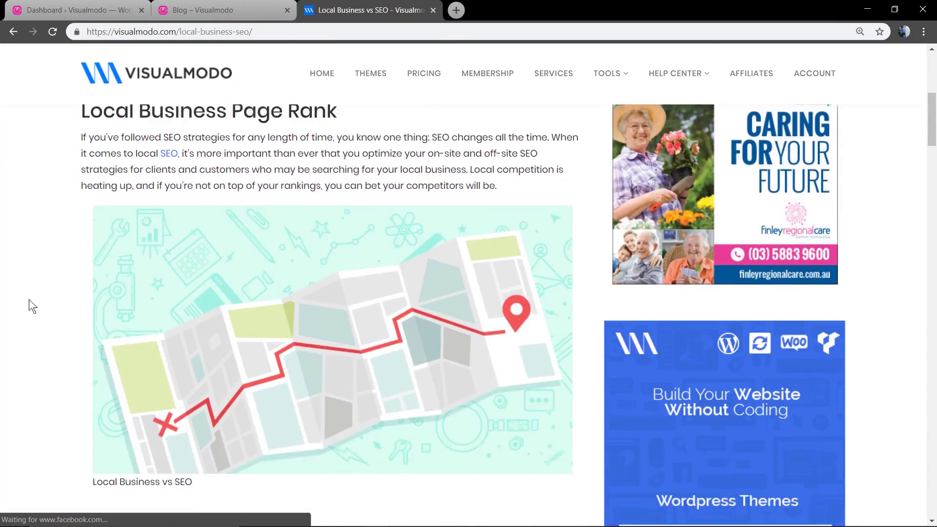
scroll(29, 299, "down", 20)
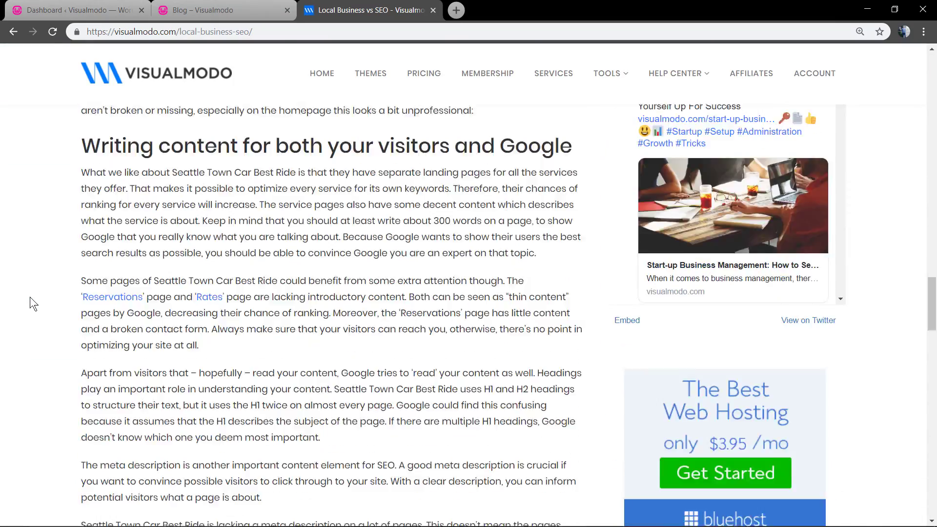
scroll(30, 297, "down", 4)
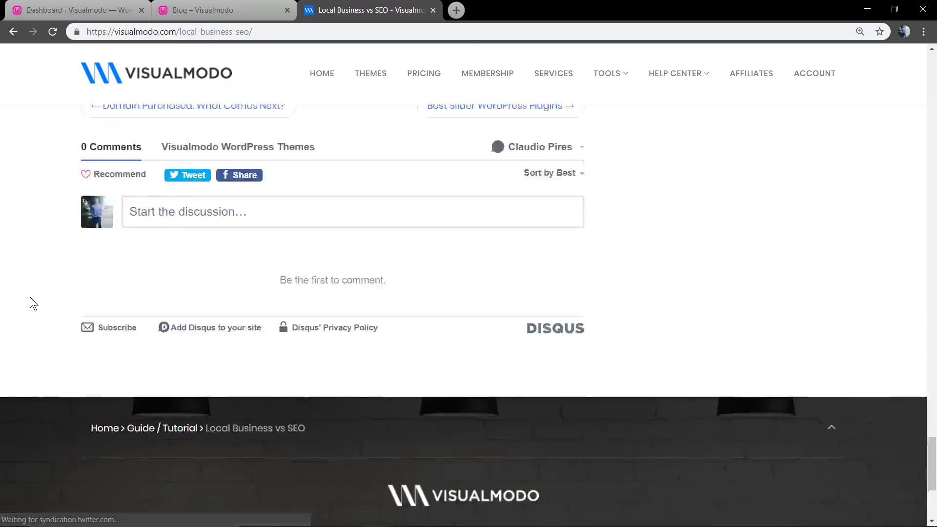
scroll(30, 297, "up", 9)
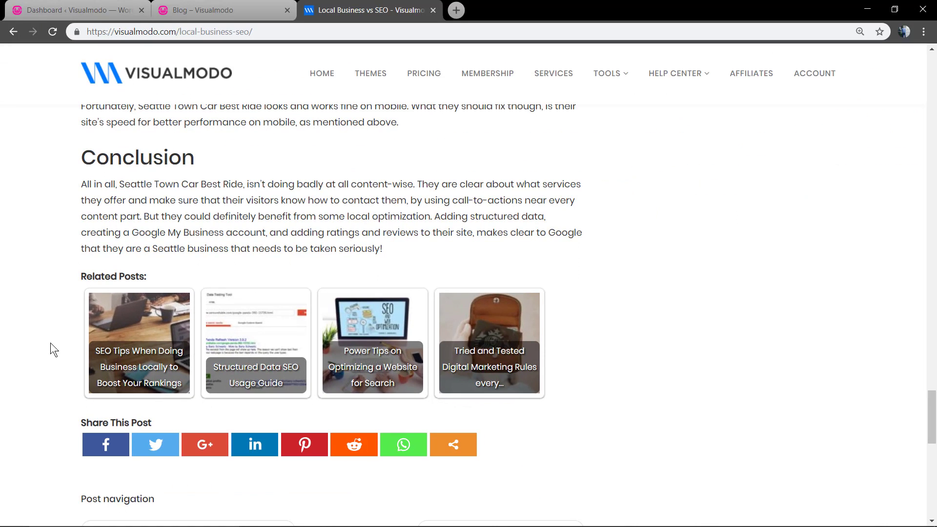
On the local Zenith blog, open the Yosemite post and scroll through it.
left_click(222, 10)
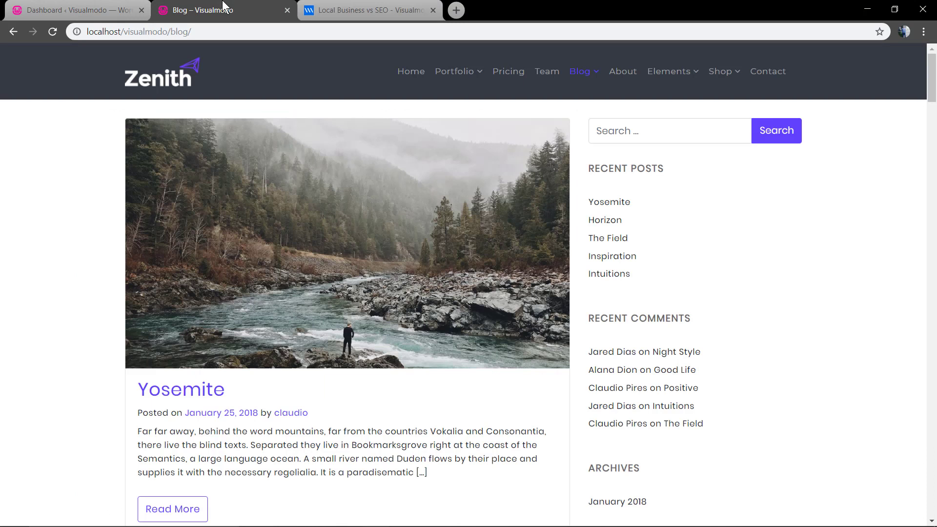
left_click(312, 297)
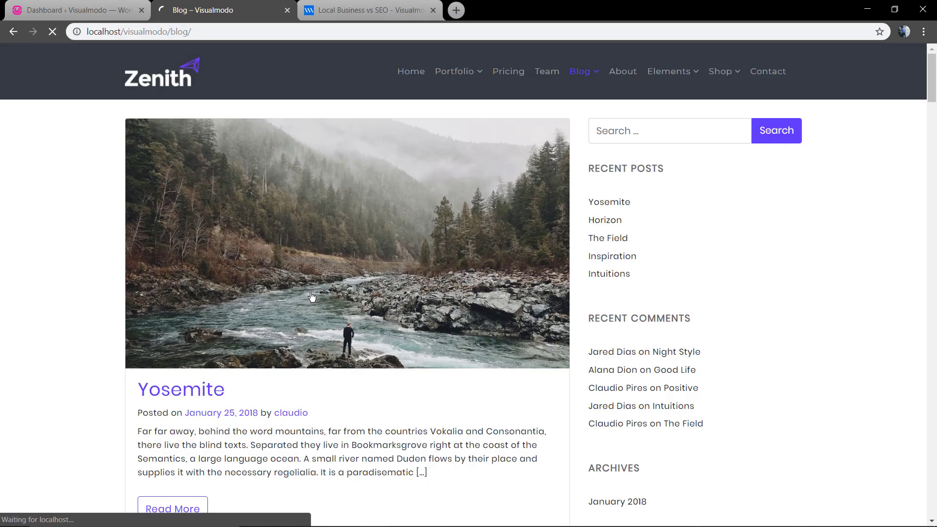
scroll(247, 288, "down", 2)
scroll(248, 291, "down", 10)
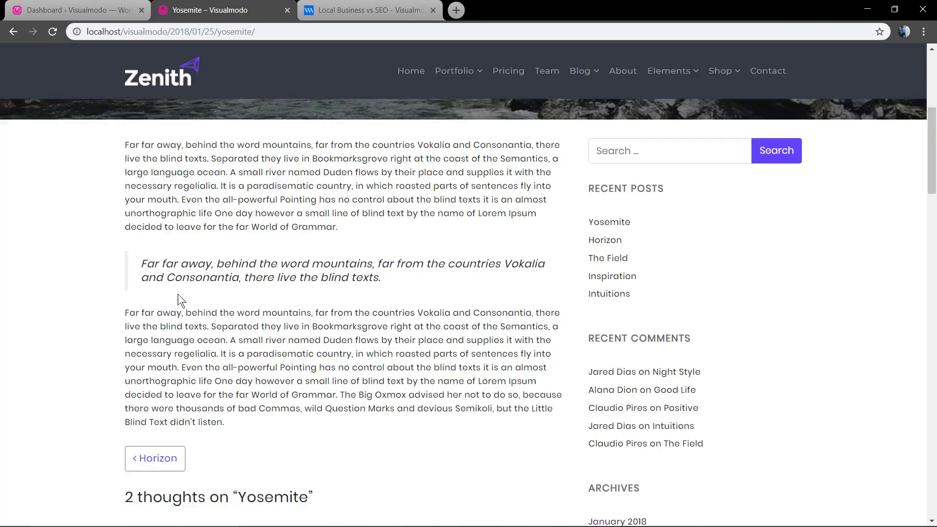
scroll(50, 292, "down", 16)
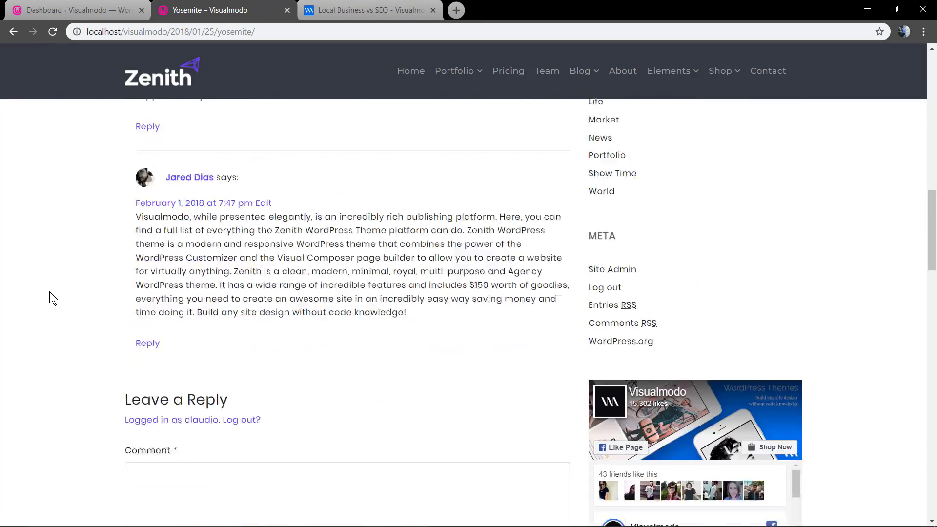
scroll(49, 292, "up", 20)
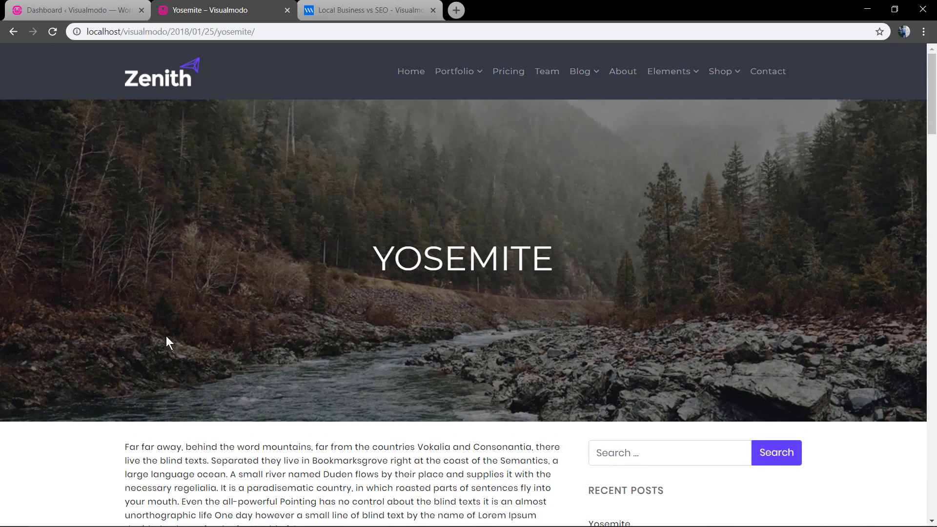
Go to Plugins > Add New in the WordPress admin.
left_click(55, 3)
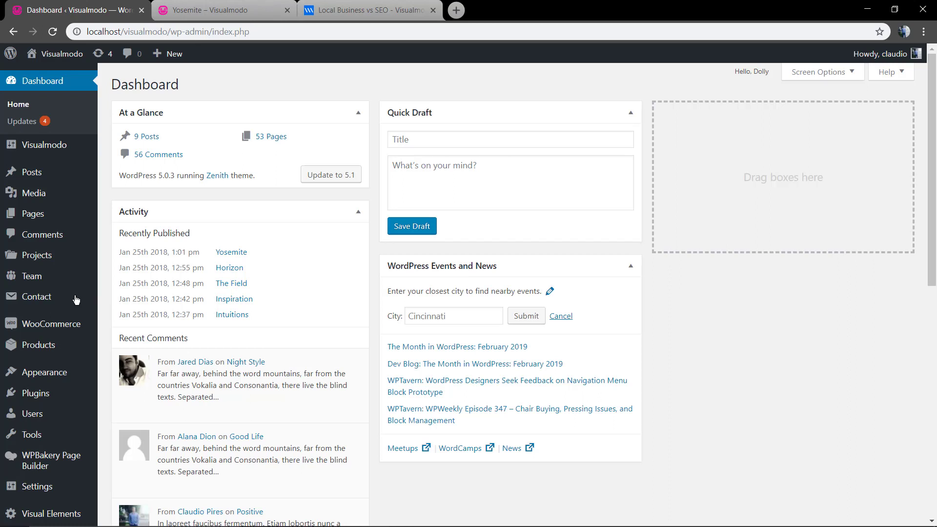
mouse_move(54, 372)
mouse_move(49, 387)
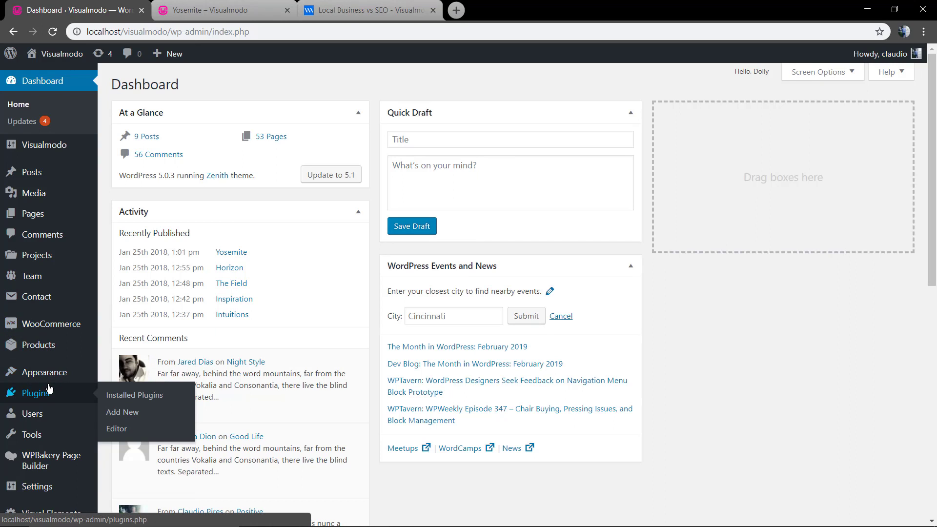
left_click(126, 415)
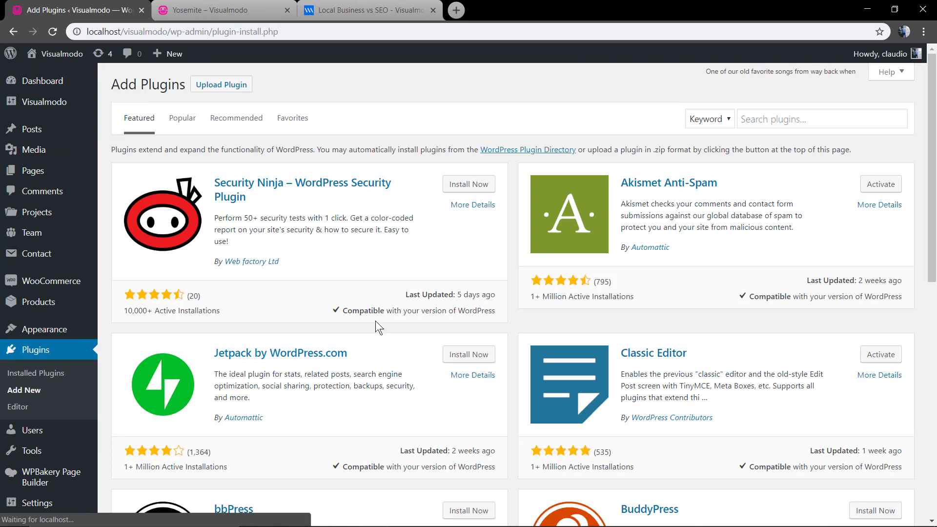
Search plugins for 'related pos' and install Contextual Related Posts.
left_click(786, 121)
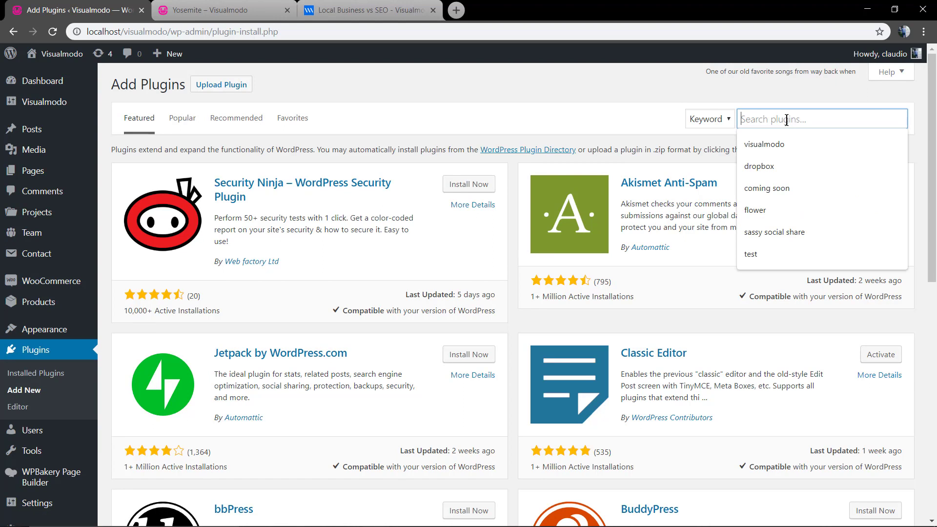
type("related")
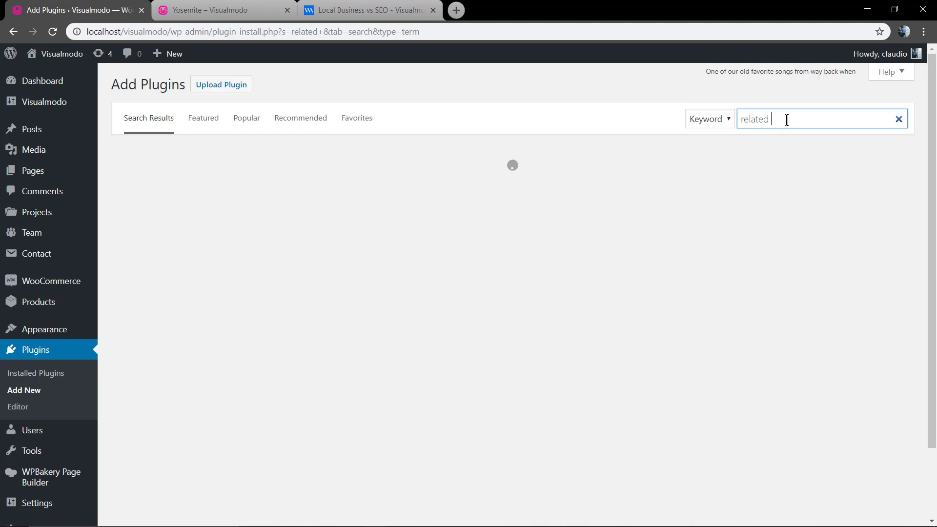
type("posts")
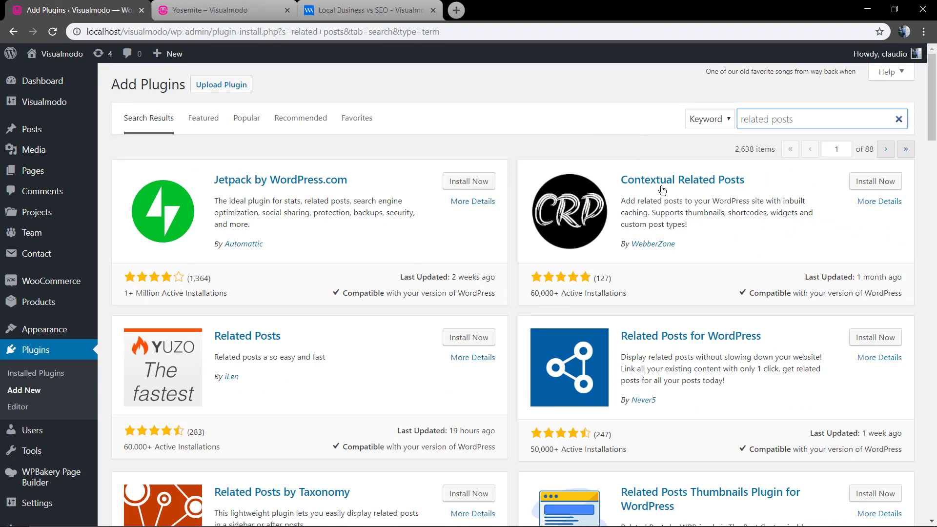
left_click(875, 182)
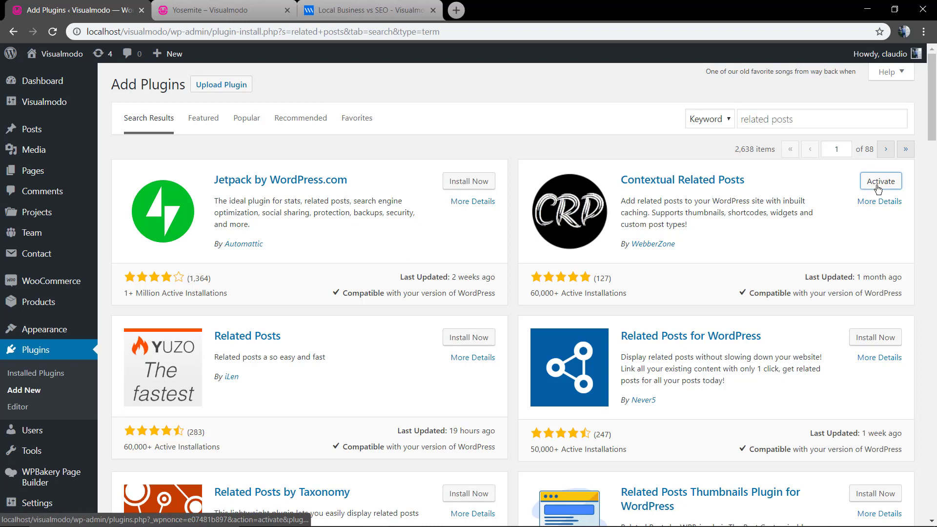
Activate Contextual Related Posts, then reload the Yosemite post to see its six related posts.
left_click(878, 182)
key("ctrl+Tab")
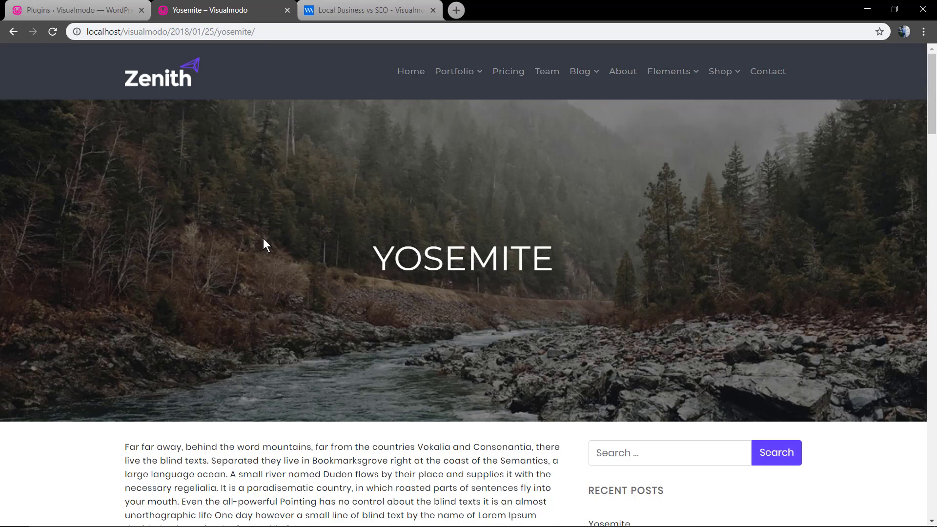
key("F5")
scroll(82, 239, "down", 5)
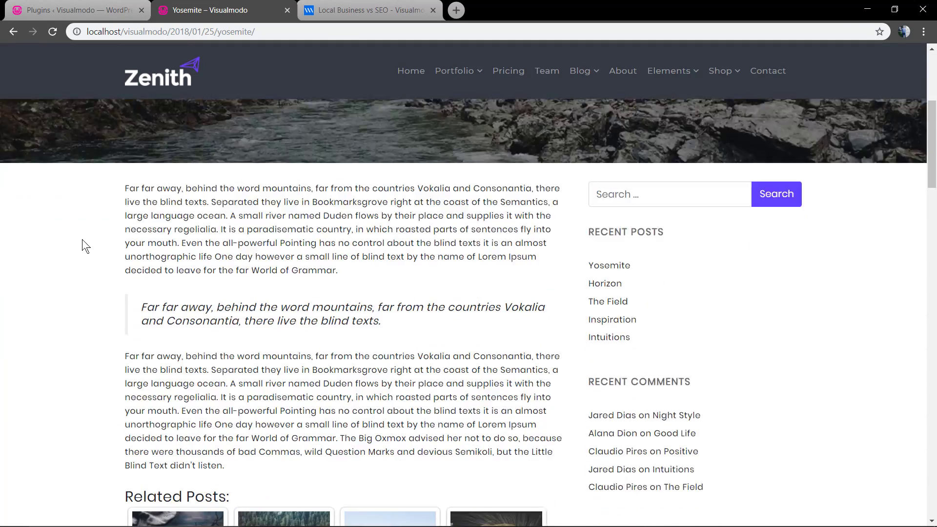
scroll(69, 240, "down", 7)
scroll(57, 240, "up", 2)
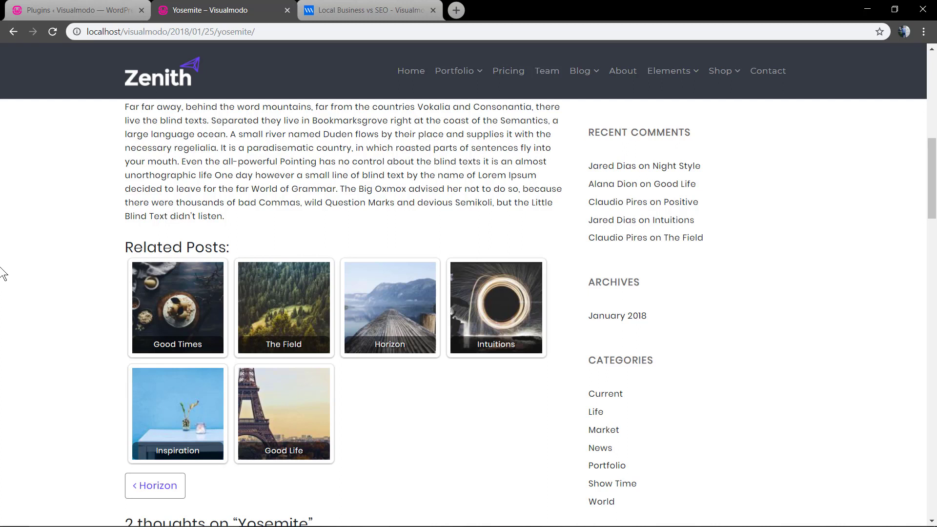
scroll(70, 280, "up", 2)
scroll(70, 279, "down", 2)
scroll(71, 282, "up", 2)
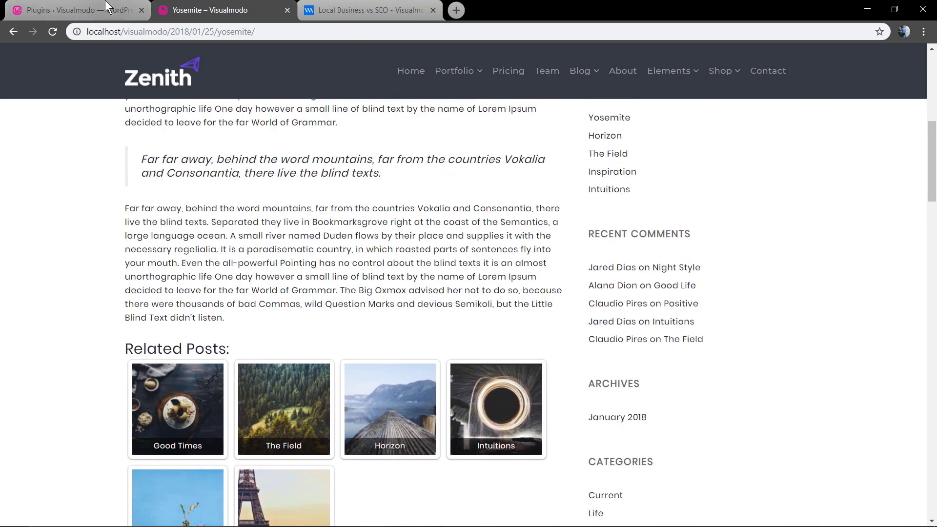
Open Quick Edit for the Yosemite post in the All Posts list.
left_click(87, 10)
left_click(32, 129)
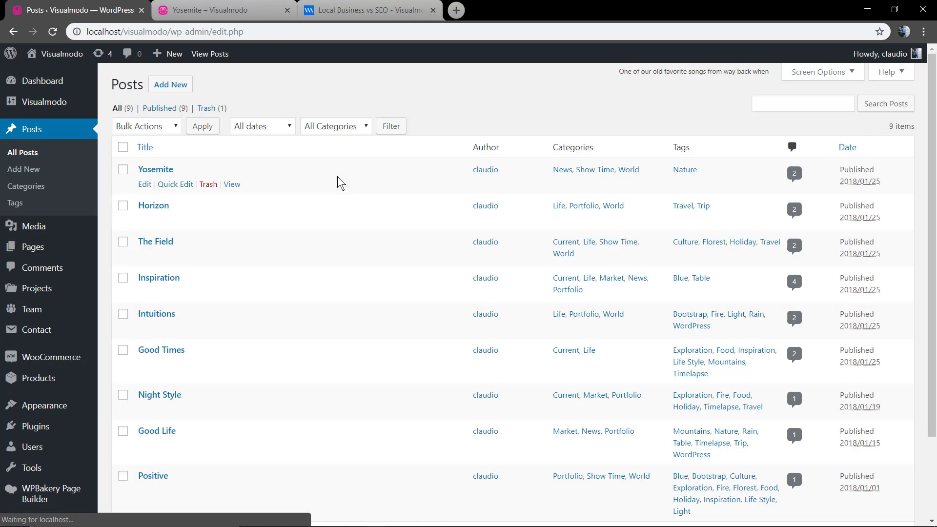
left_click(175, 184)
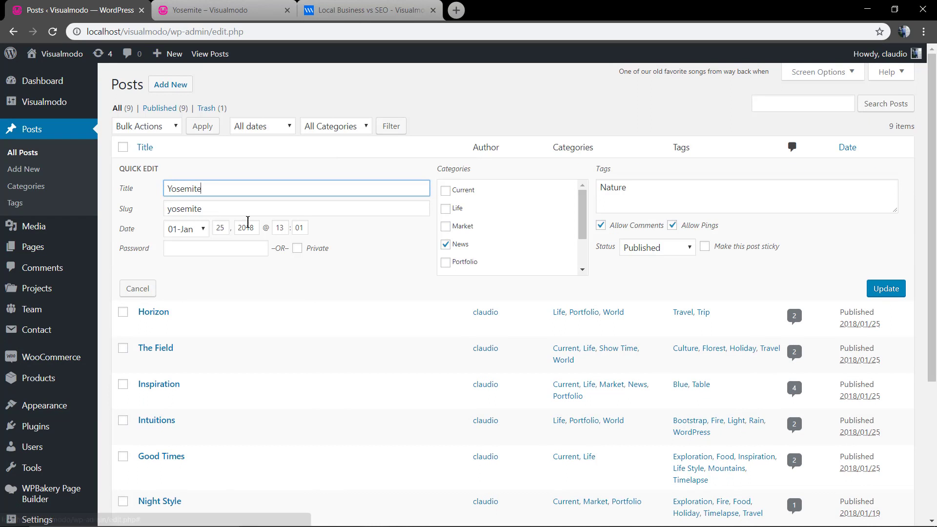
double_click(444, 166)
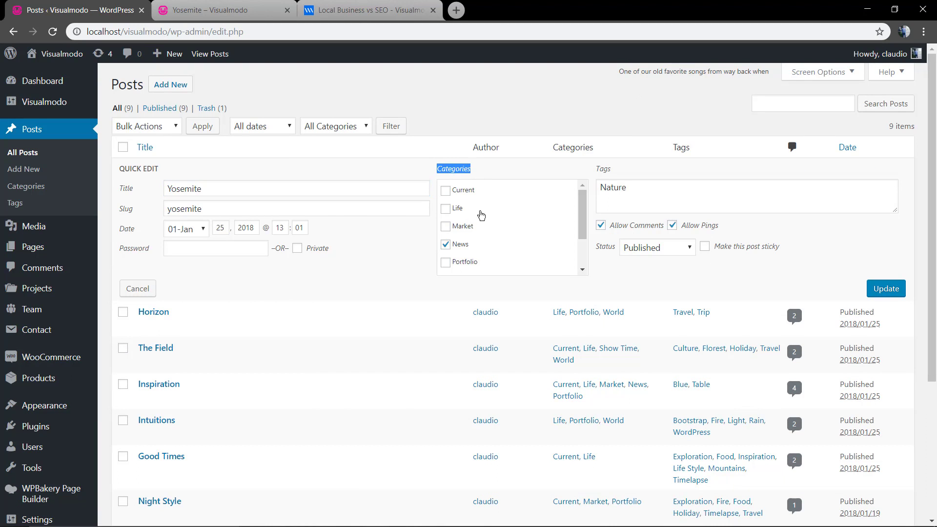
scroll(481, 218, "down", 2)
scroll(474, 225, "up", 2)
scroll(463, 251, "down", 2)
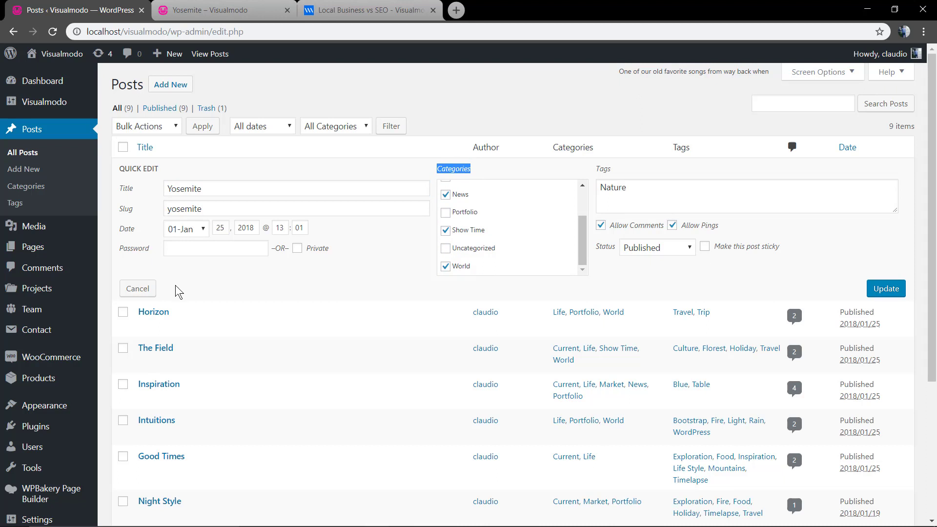
Cancel the quick edit, leaving the Yosemite post unchanged.
left_click(147, 290)
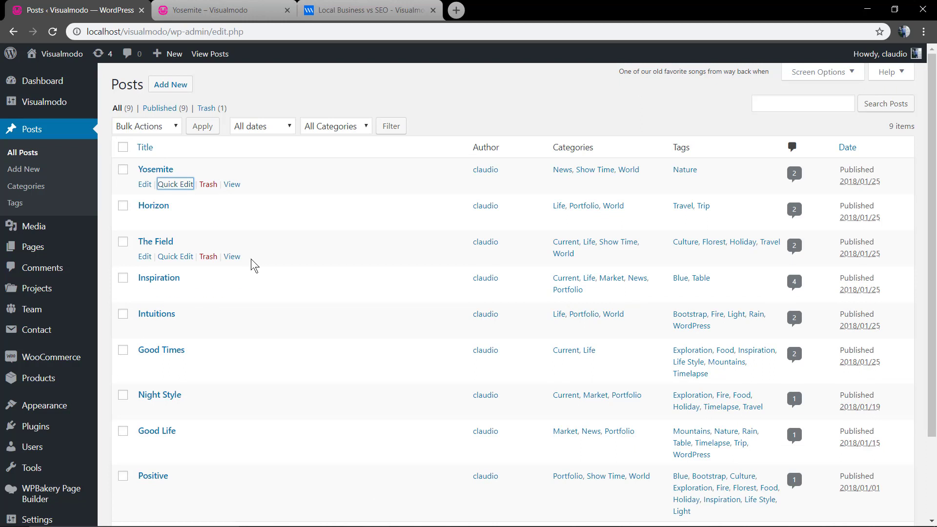
scroll(251, 263, "down", 2)
mouse_move(43, 420)
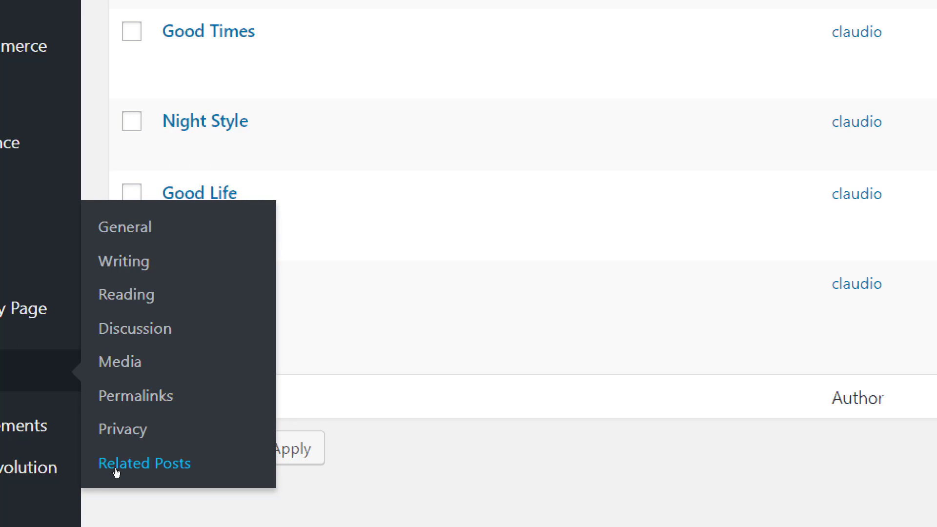
Open Settings > Related Posts.
left_click(117, 472)
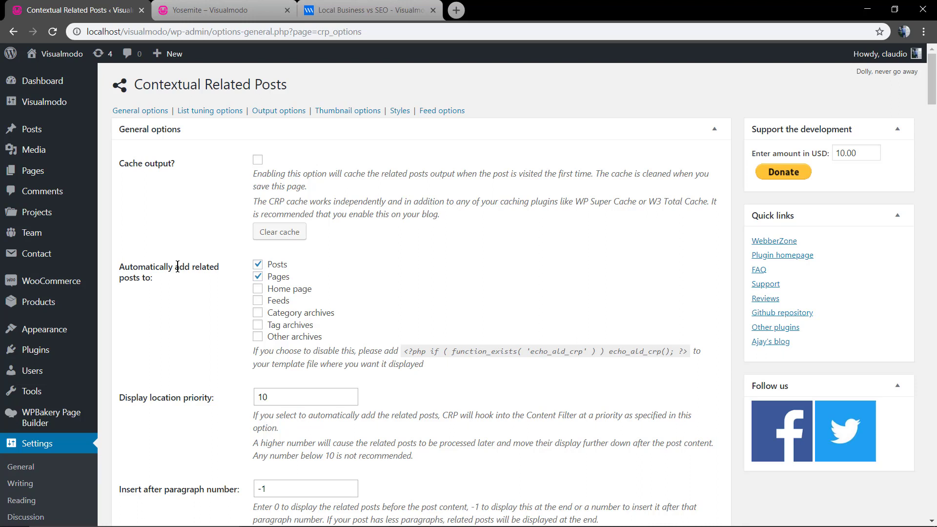
Compare the reference article's related posts with the local Team Members page.
left_click(352, 10)
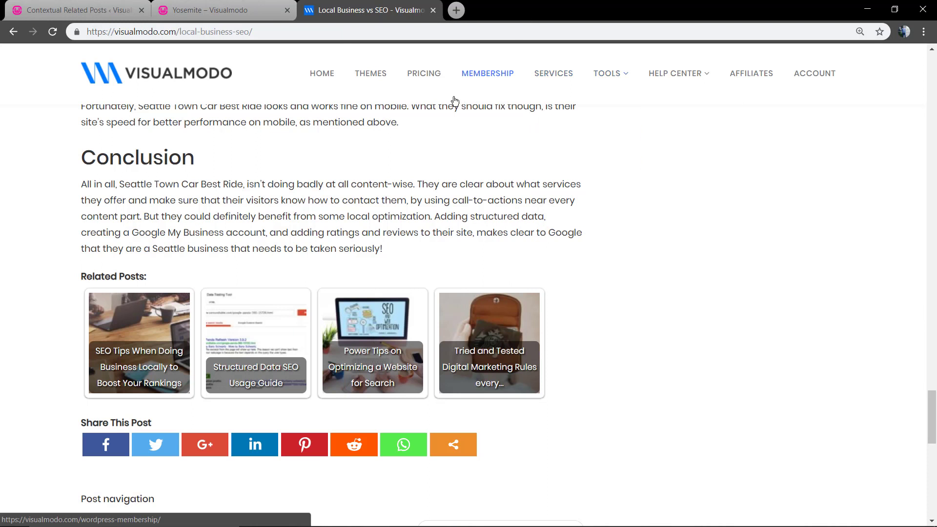
left_click(230, 10)
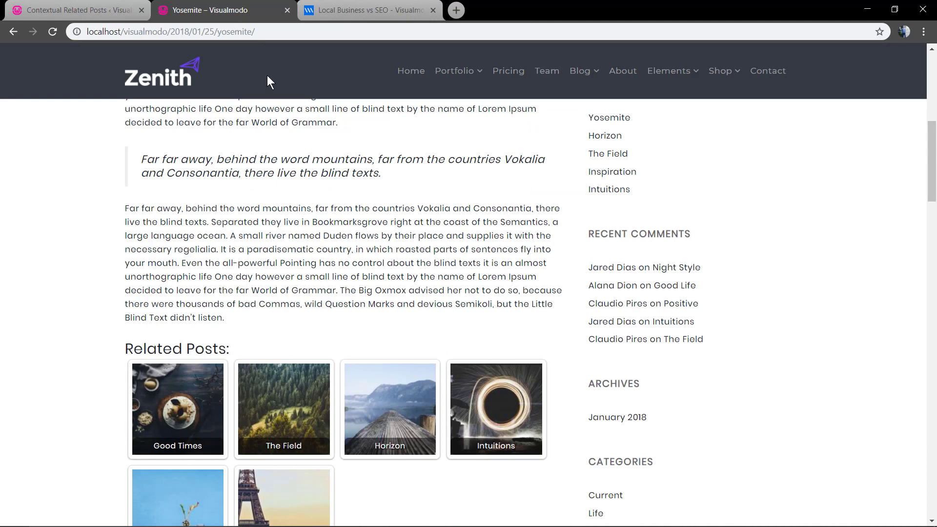
left_click(547, 71)
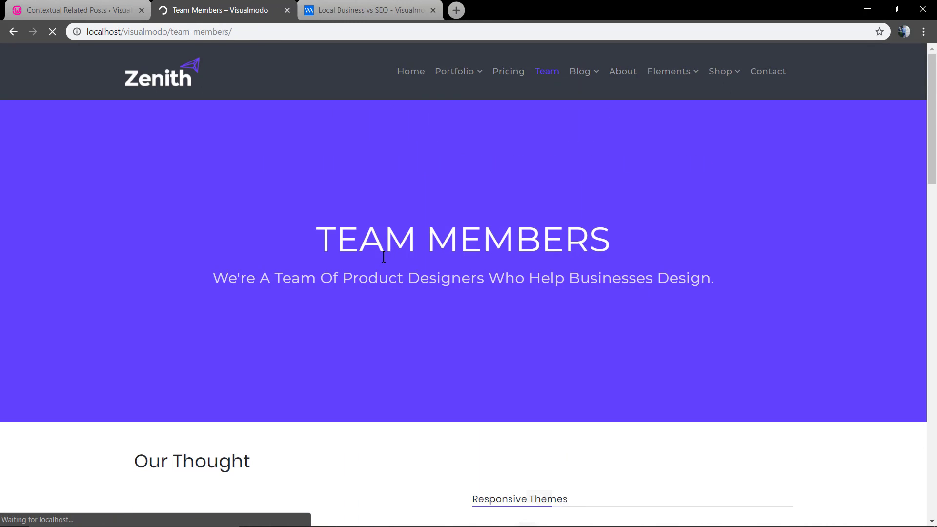
scroll(332, 283, "down", 15)
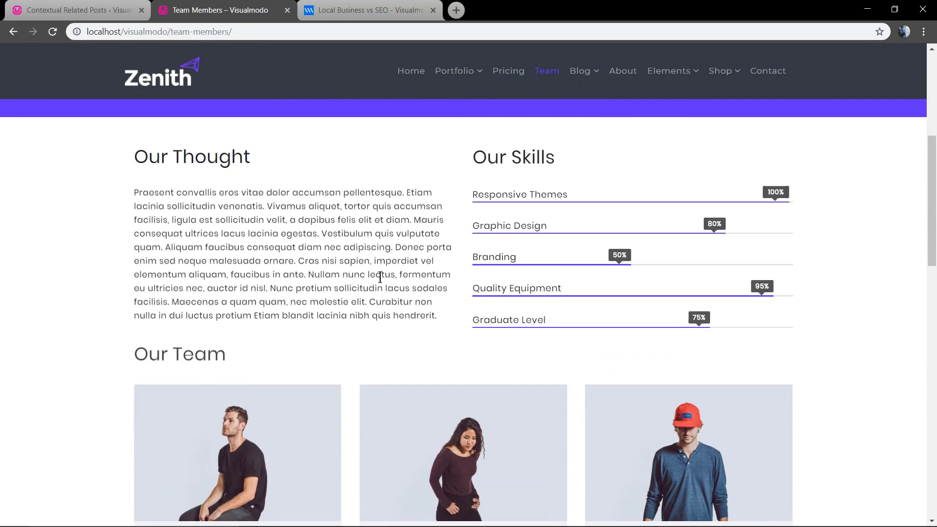
scroll(312, 265, "down", 9)
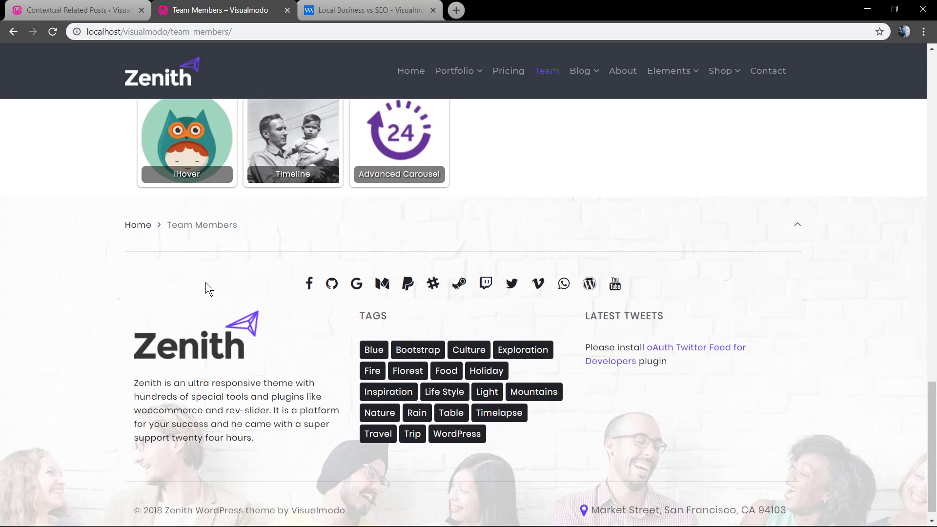
scroll(206, 282, "up", 4)
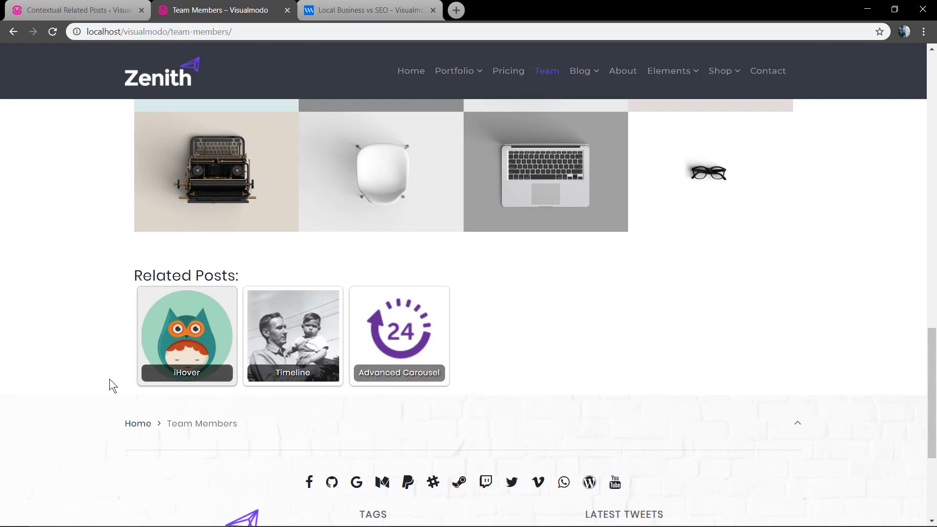
scroll(101, 420, "up", 20)
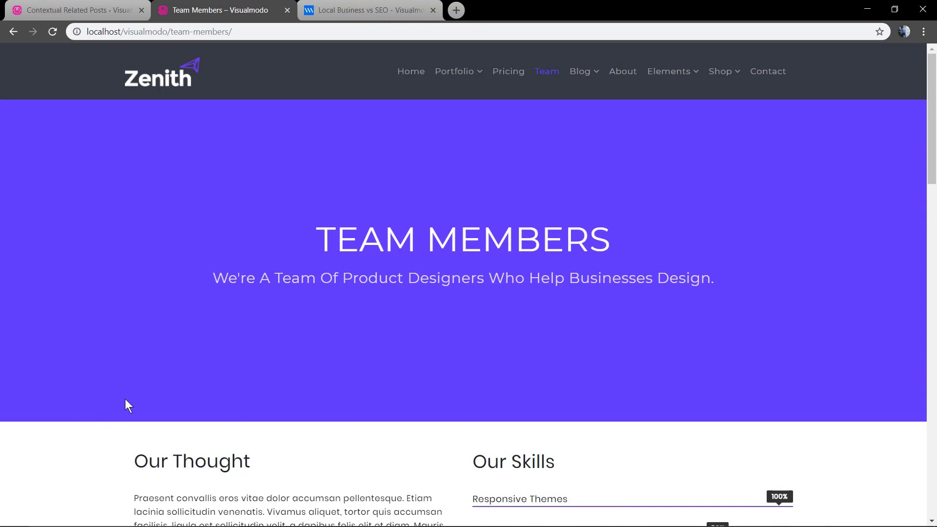
Open the Yosemite post from the Blog listing and scroll to its Related Posts.
left_click(584, 73)
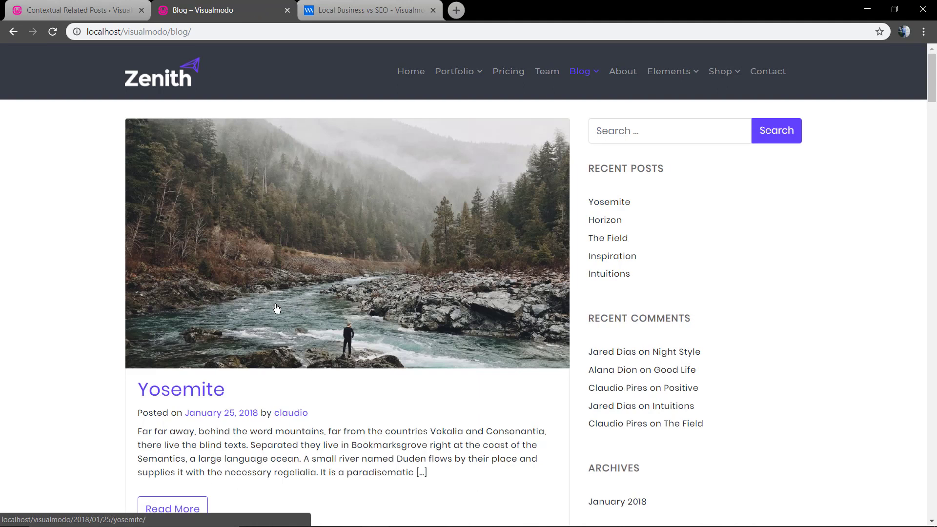
left_click(276, 309)
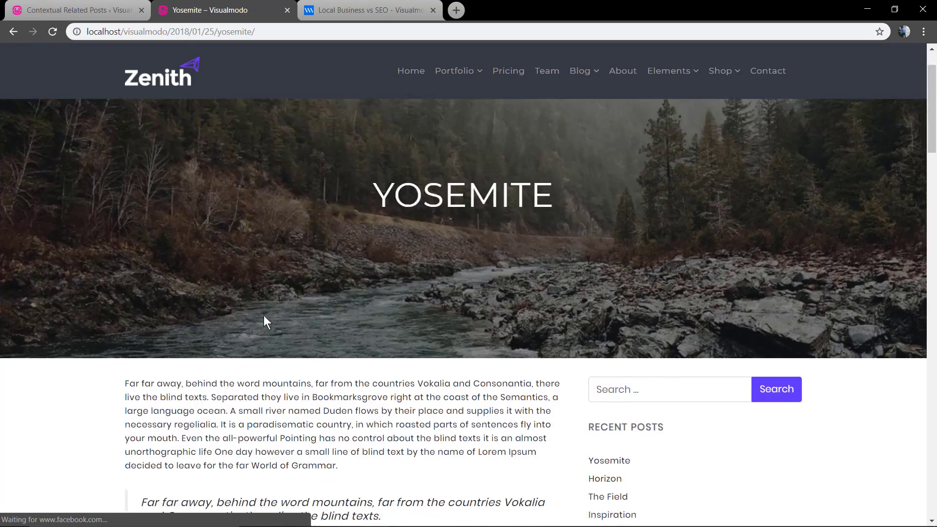
scroll(263, 315, "down", 15)
scroll(52, 295, "up", 5)
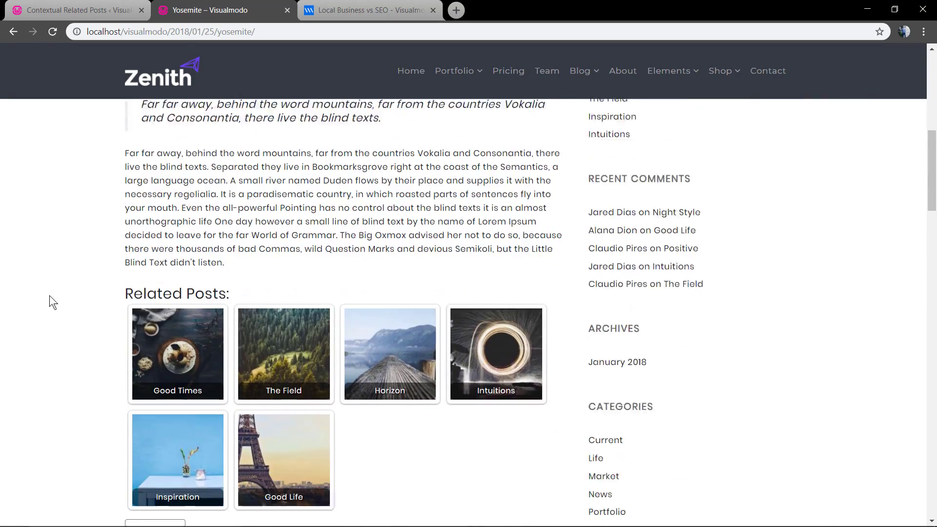
scroll(52, 295, "down", 1)
Untick Pages so related posts are added only to Posts, and save the options.
left_click(78, 9)
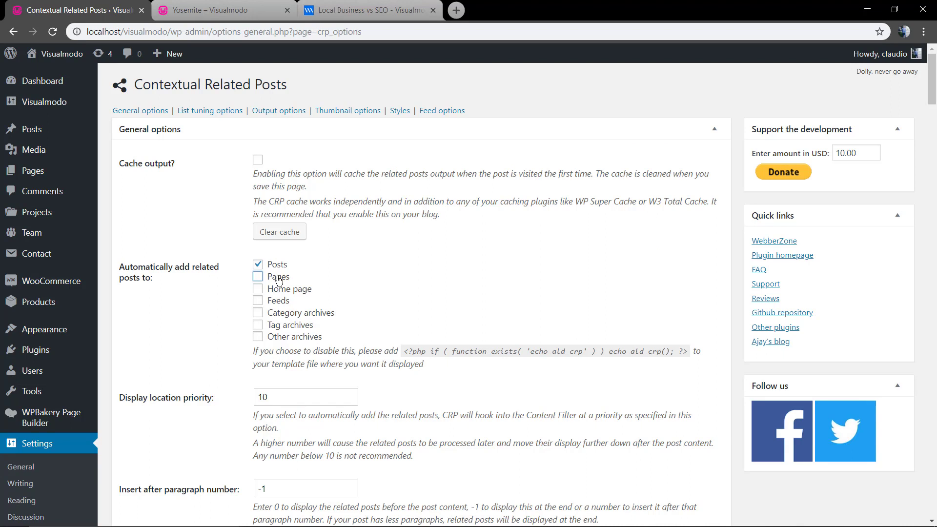
scroll(200, 320, "down", 10)
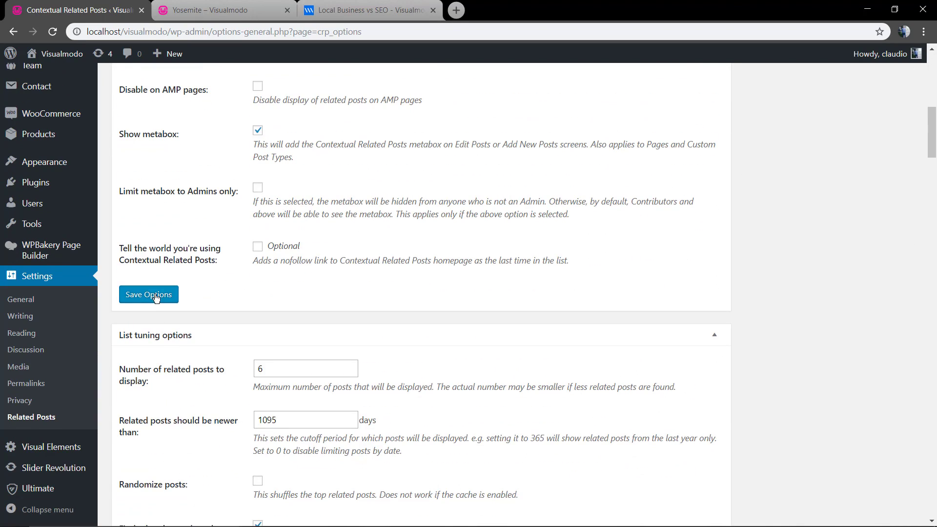
left_click(155, 296)
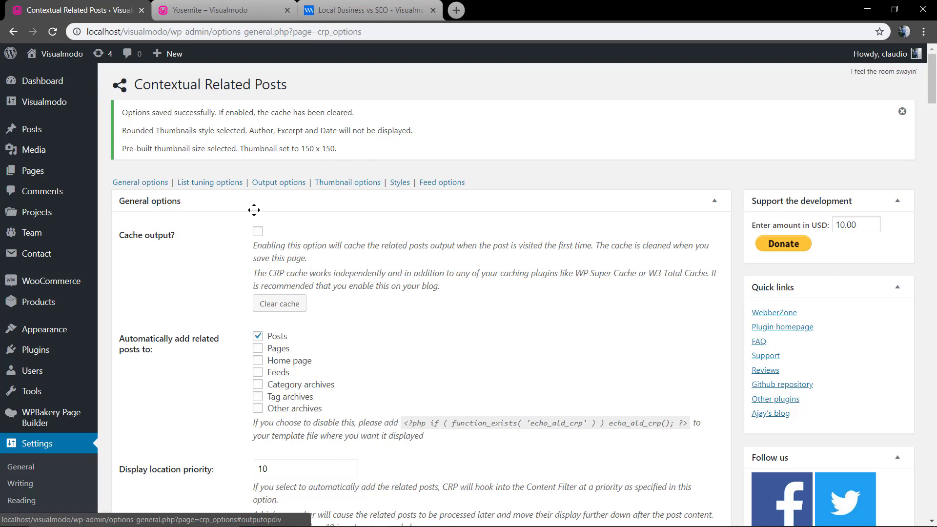
Check that Team Members no longer shows related posts, then reopen the Yosemite post.
left_click(282, 15)
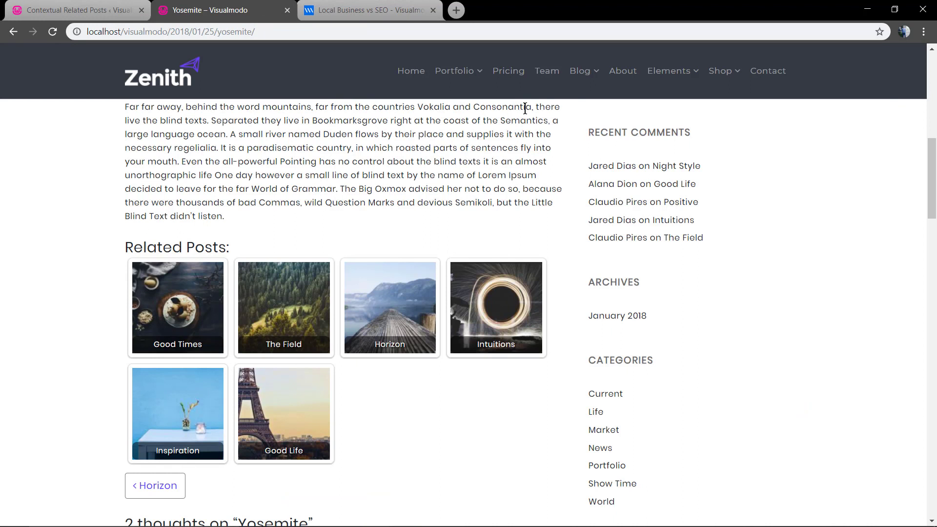
left_click(547, 71)
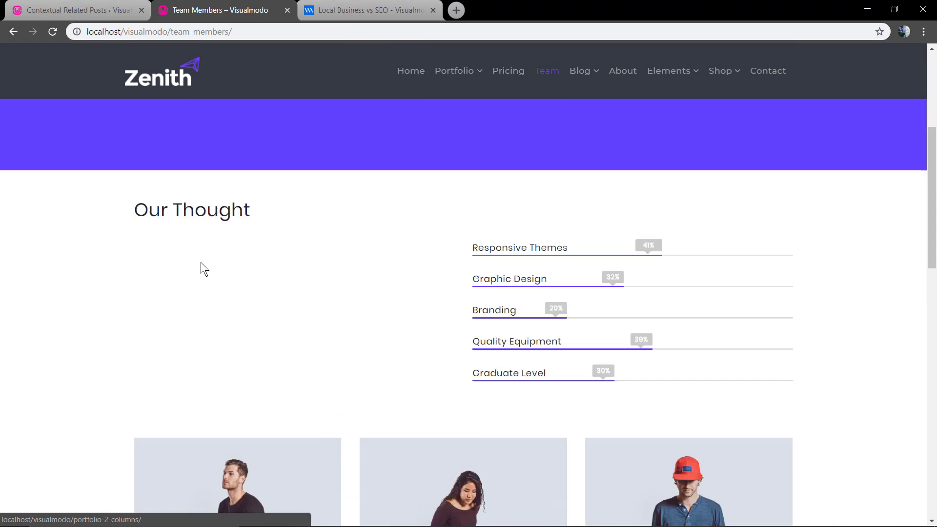
scroll(72, 291, "down", 15)
scroll(65, 293, "up", 14)
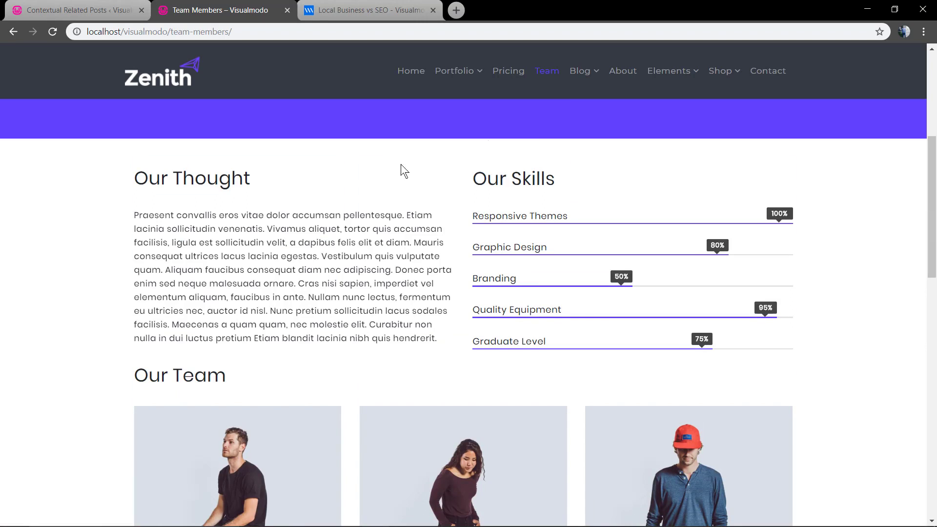
left_click(580, 70)
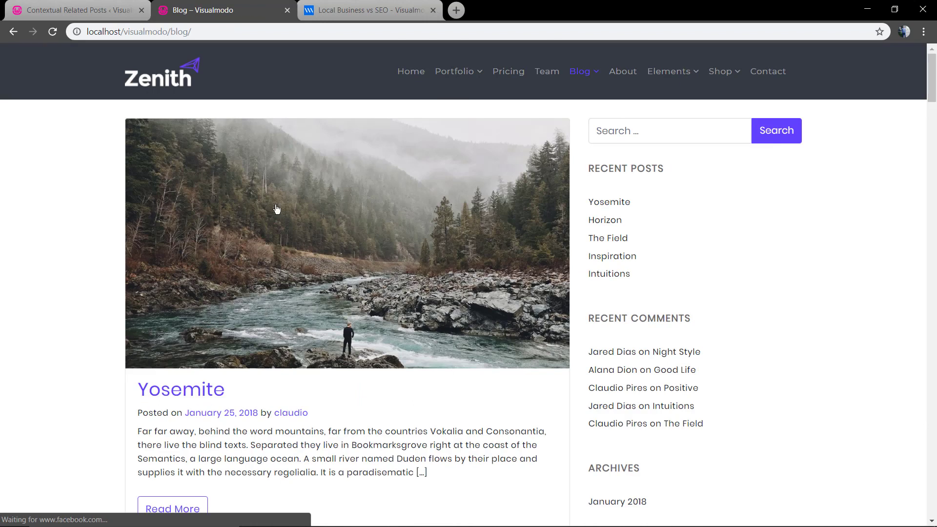
left_click(276, 209)
left_click(88, 10)
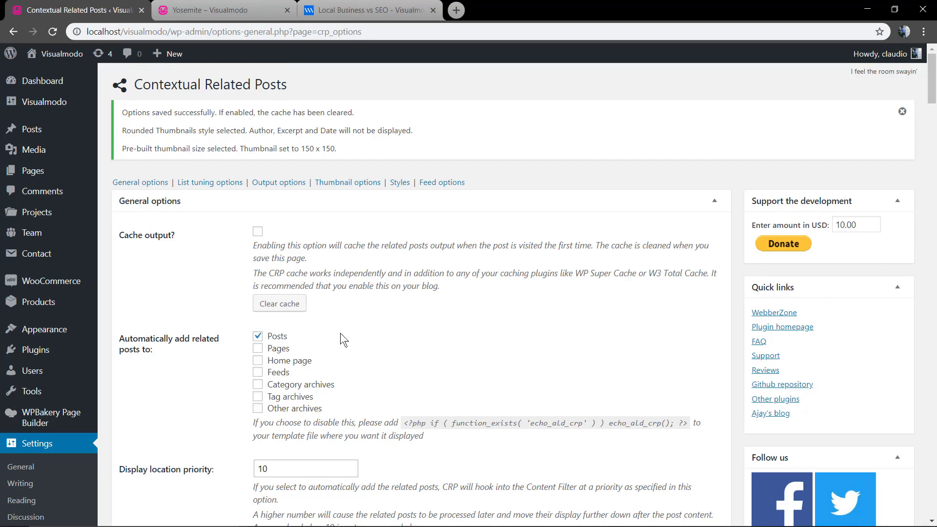
scroll(232, 350, "down", 2)
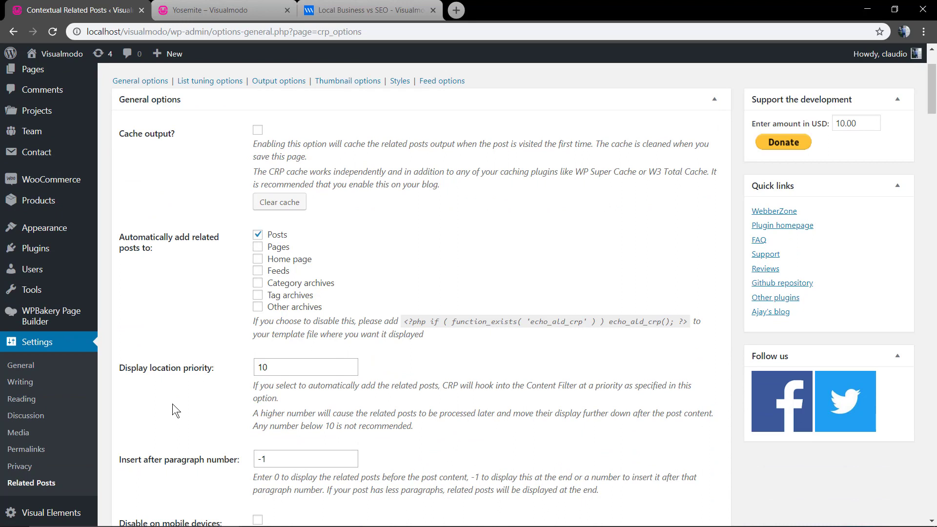
scroll(172, 404, "down", 2)
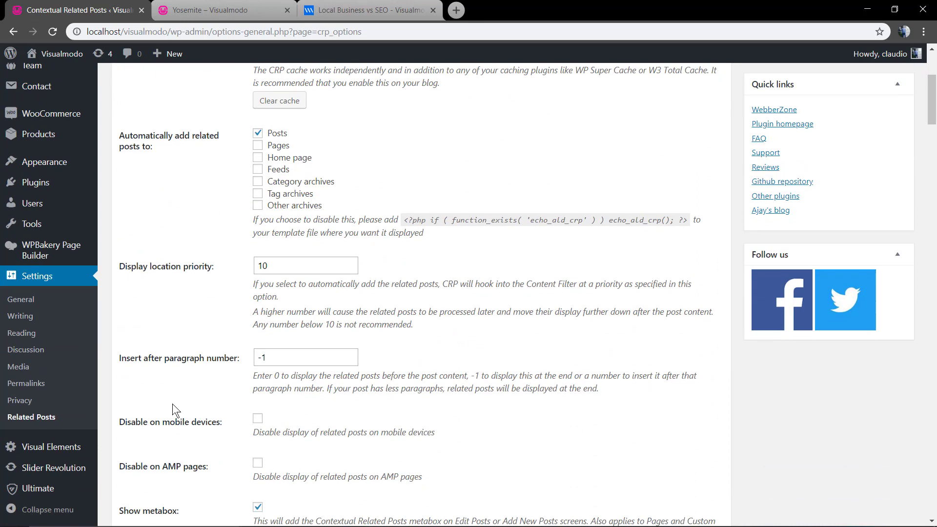
scroll(175, 409, "down", 2)
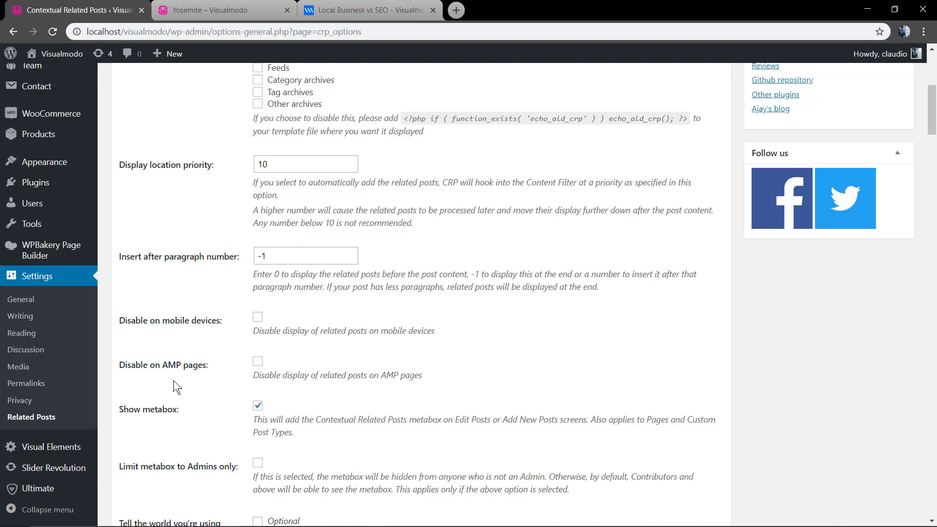
scroll(174, 379, "down", 2)
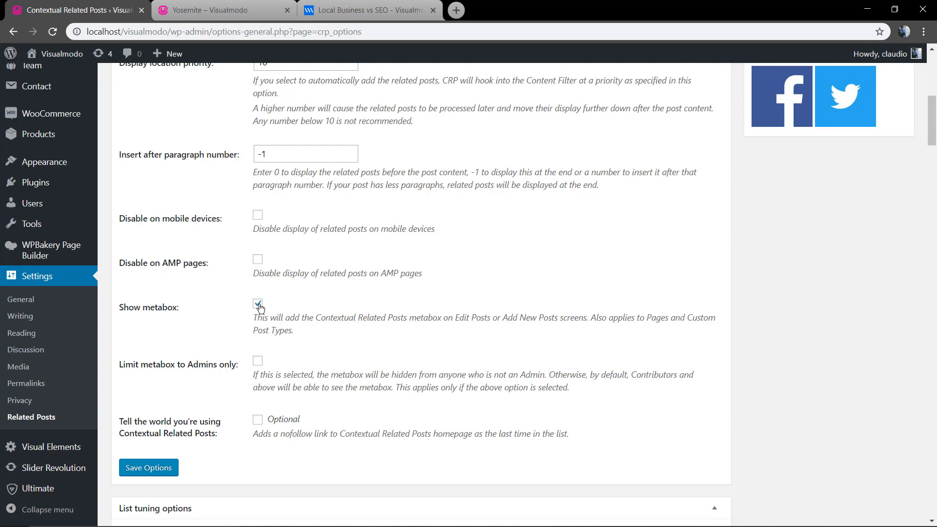
left_click(218, 10)
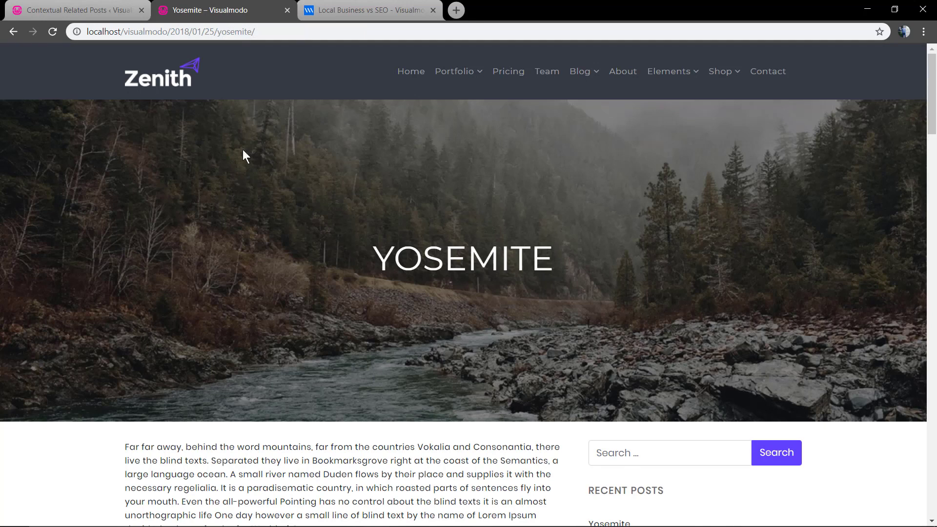
left_click(108, 10)
scroll(157, 163, "up", 8)
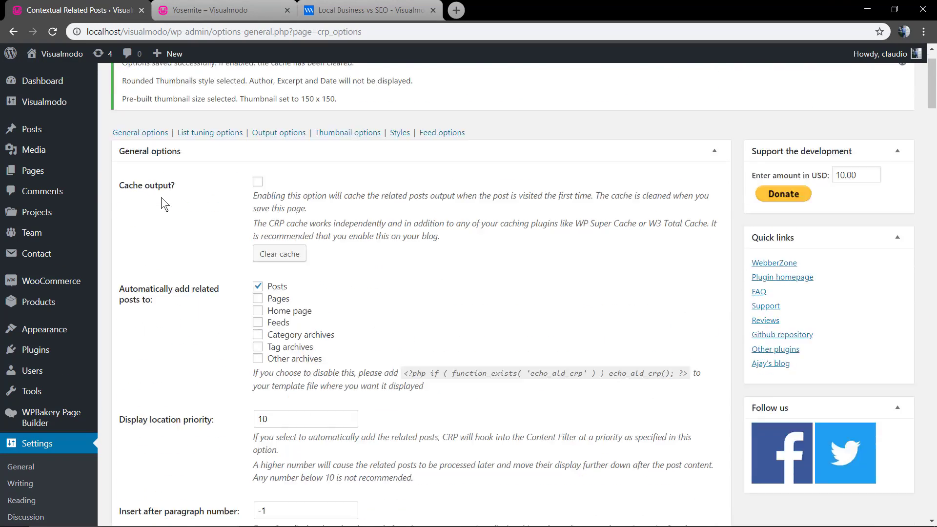
mouse_move(30, 126)
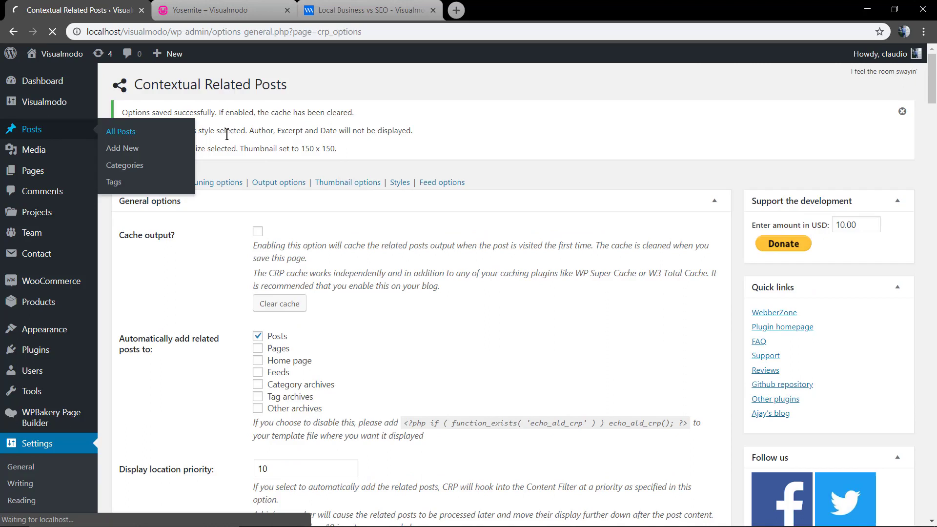
Open the Yosemite post in the block editor and dismiss the welcome tip.
left_click(121, 132)
left_click(167, 172)
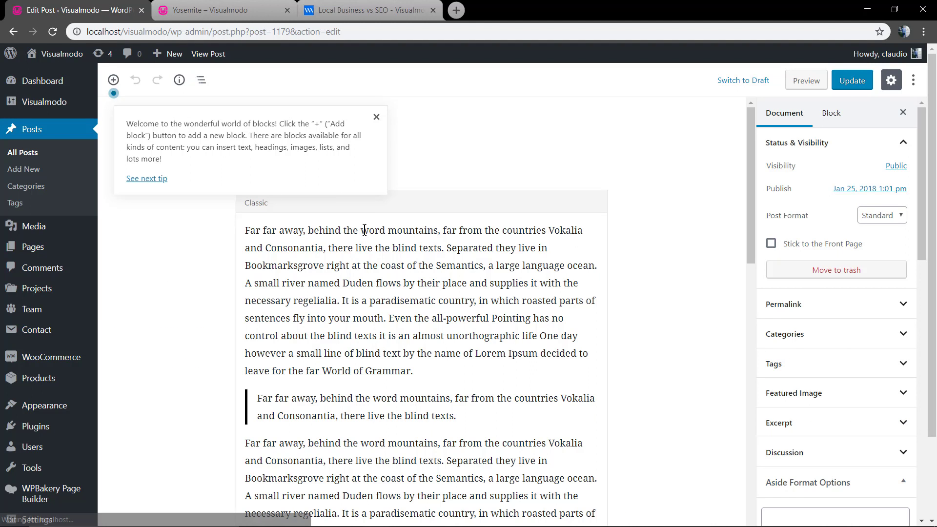
left_click(376, 117)
Zoom out and scroll the editor to the Contextual Related Posts metabox.
scroll(305, 238, "down", 5)
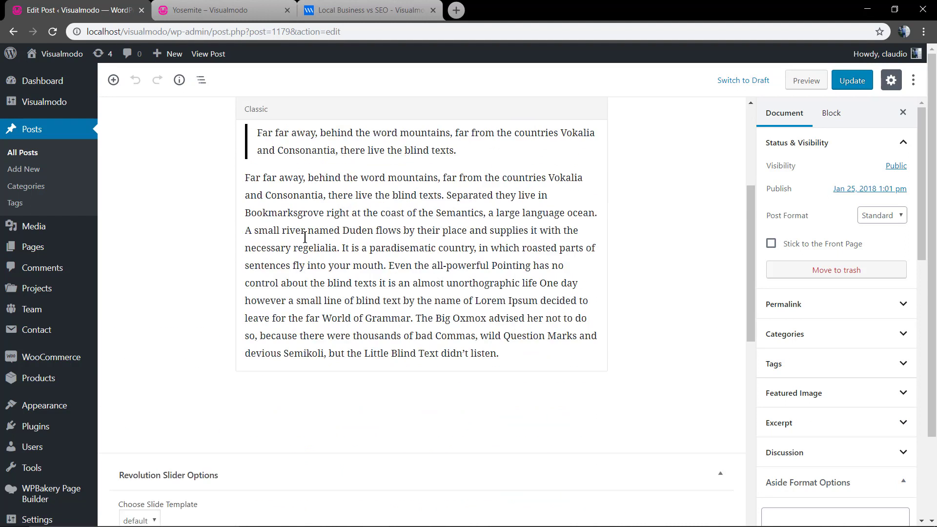
scroll(200, 281, "down", 5)
scroll(201, 280, "down", 8)
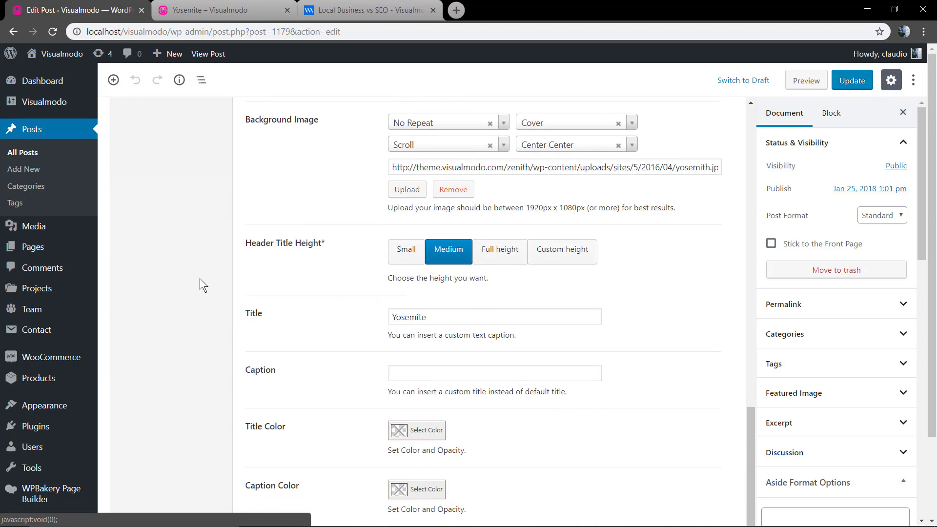
scroll(200, 286, "down", 4)
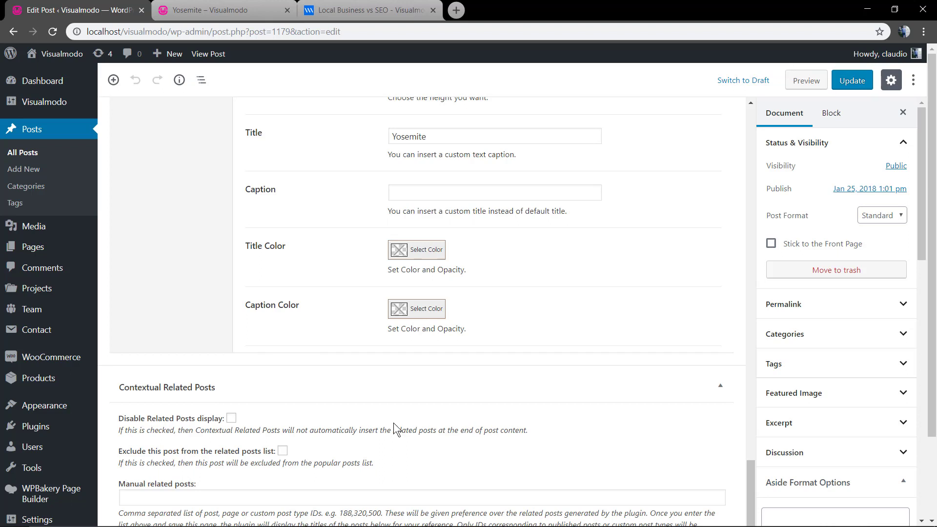
key("ctrl+minus")
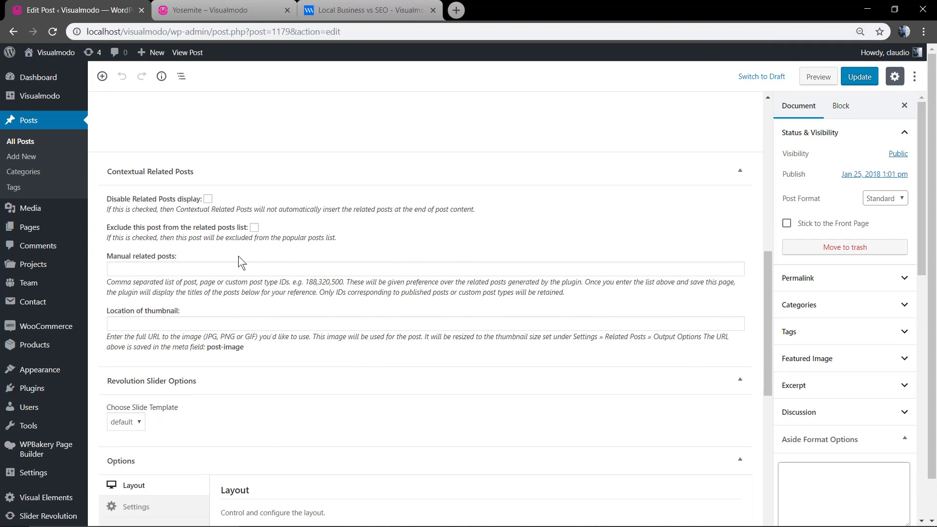
scroll(230, 268, "up", 2)
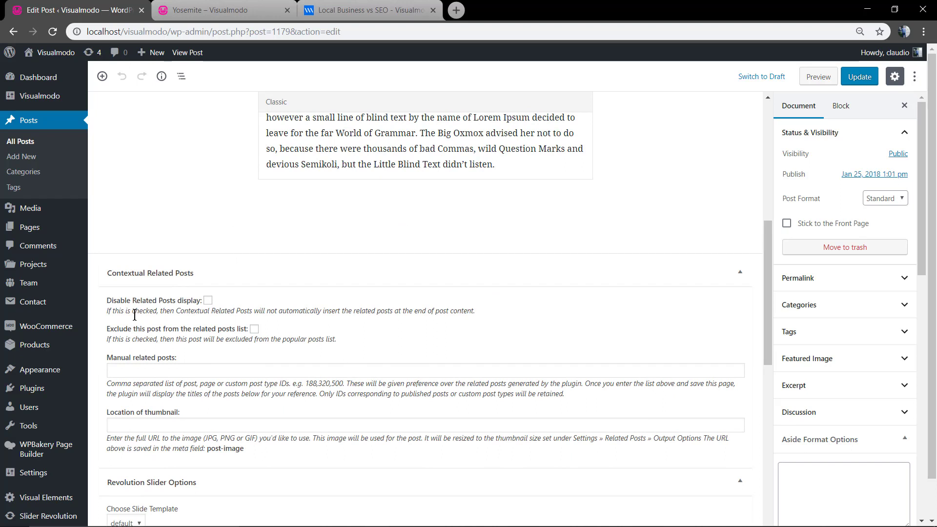
scroll(244, 346, "down", 4)
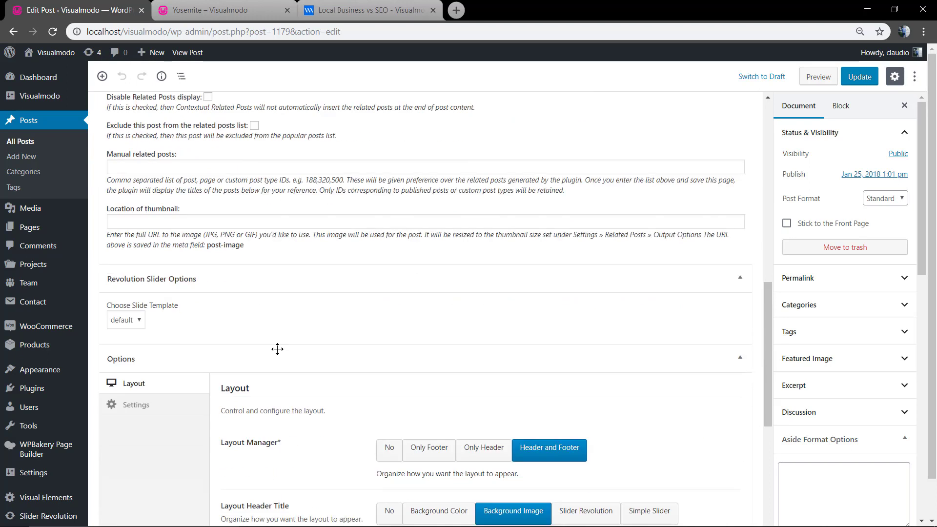
scroll(278, 348, "up", 4)
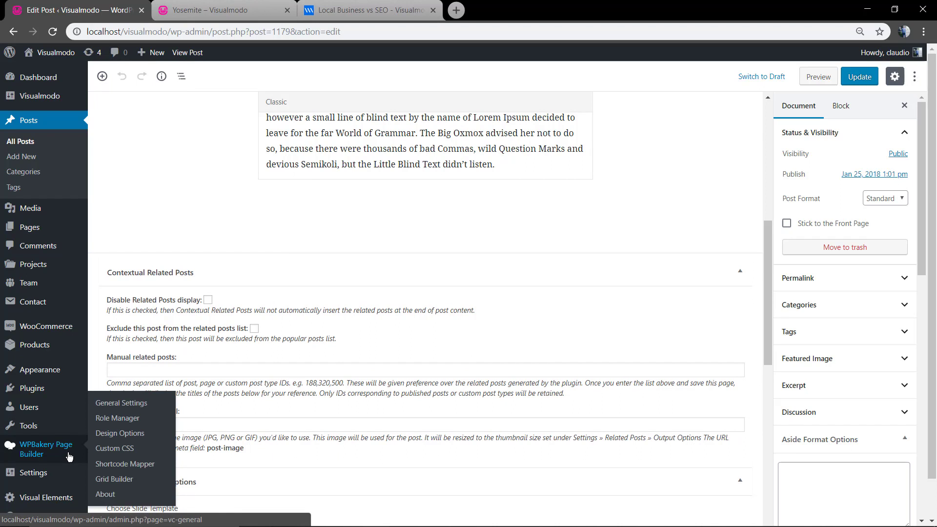
In Related Posts settings, turn off Show metabox and save the options.
mouse_move(30, 471)
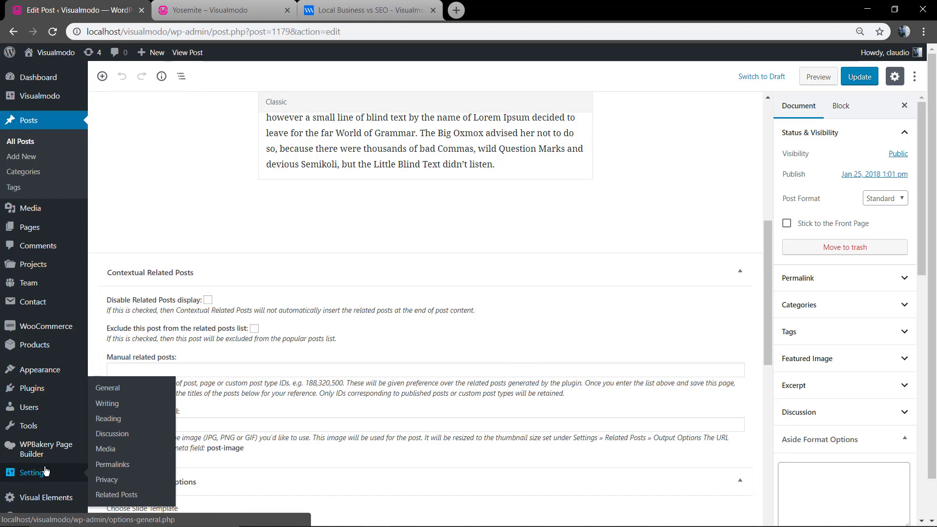
left_click(114, 490)
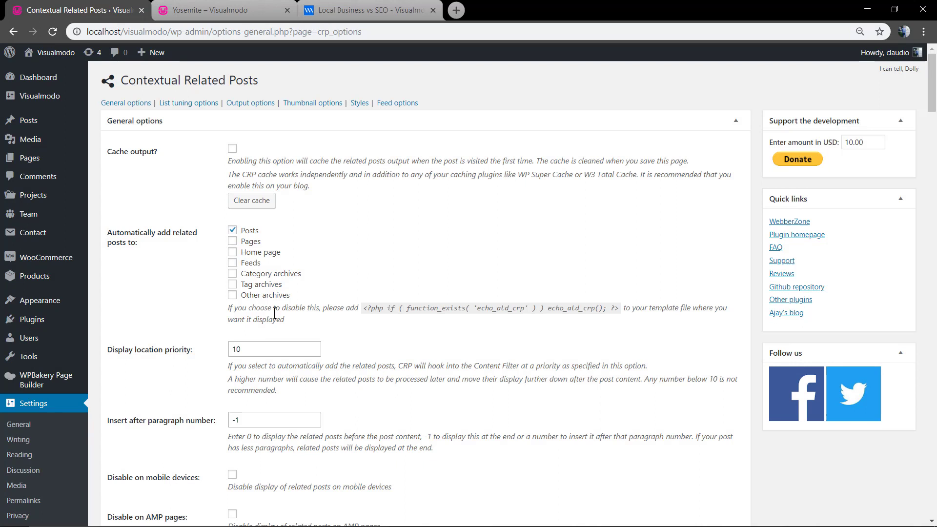
scroll(274, 313, "down", 2)
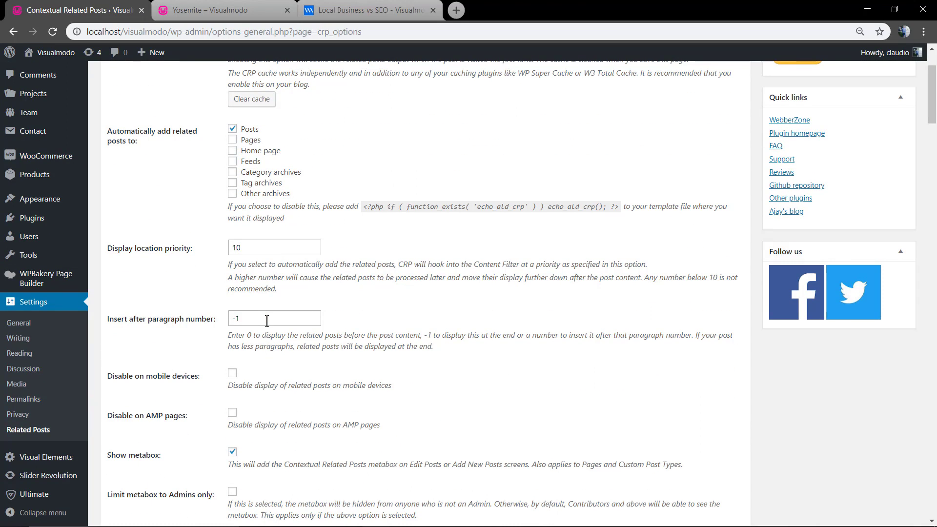
scroll(267, 321, "down", 2)
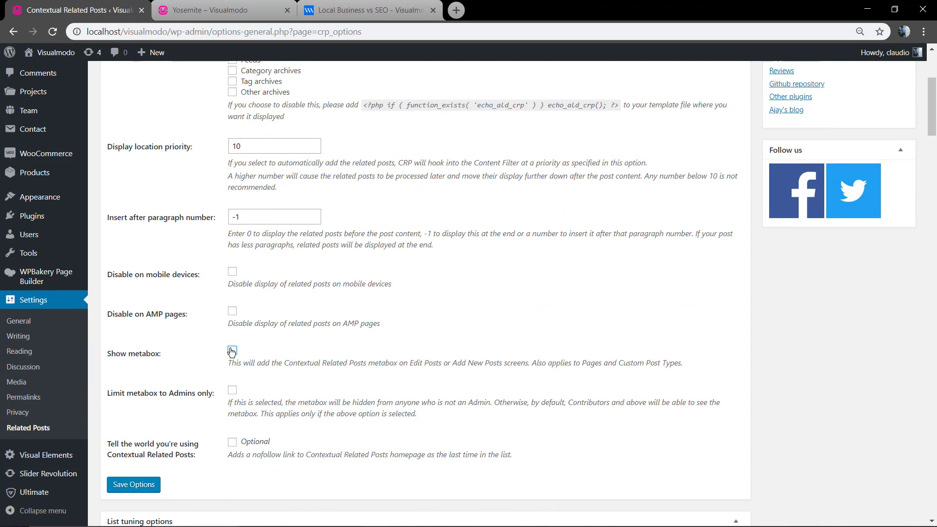
scroll(175, 402, "down", 2)
left_click(133, 383)
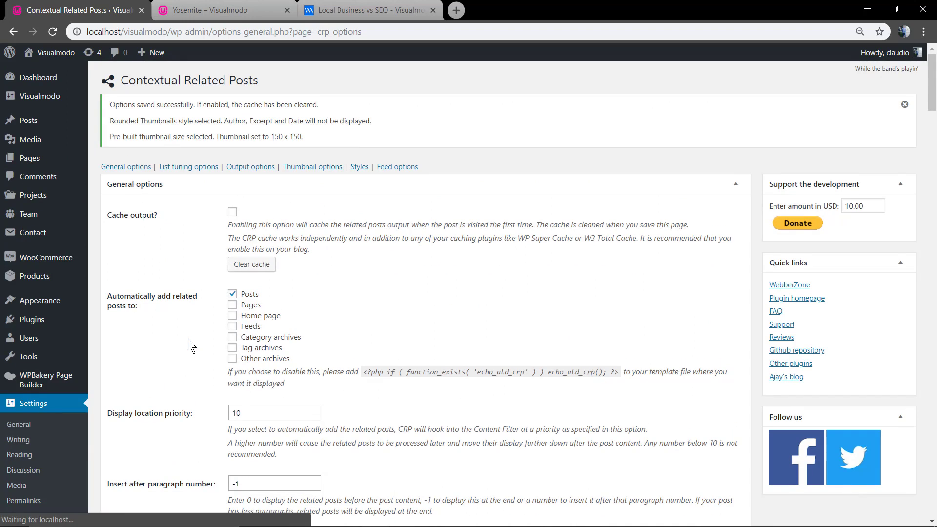
Change the number of related posts to display from 6 to 4 and save.
scroll(186, 331, "down", 10)
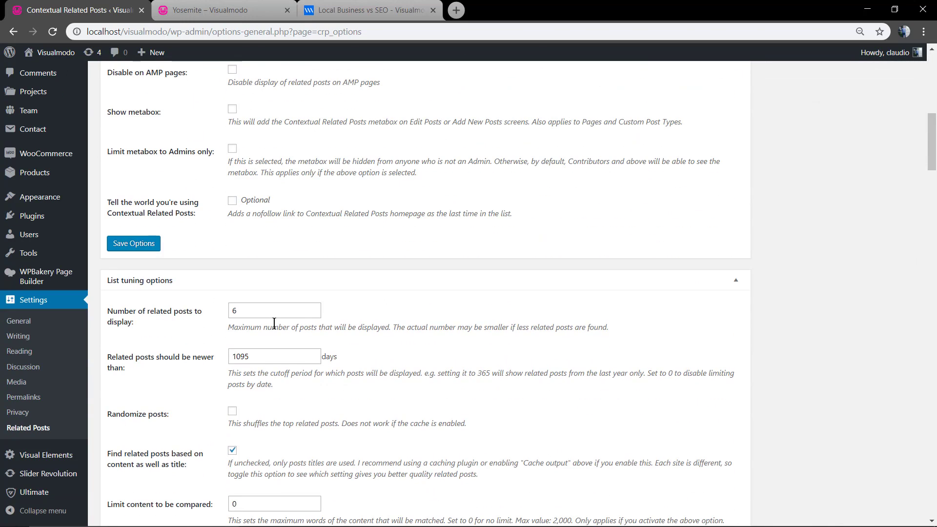
left_click(273, 316)
key("BackSpace")
type("4")
scroll(200, 330, "down", 4)
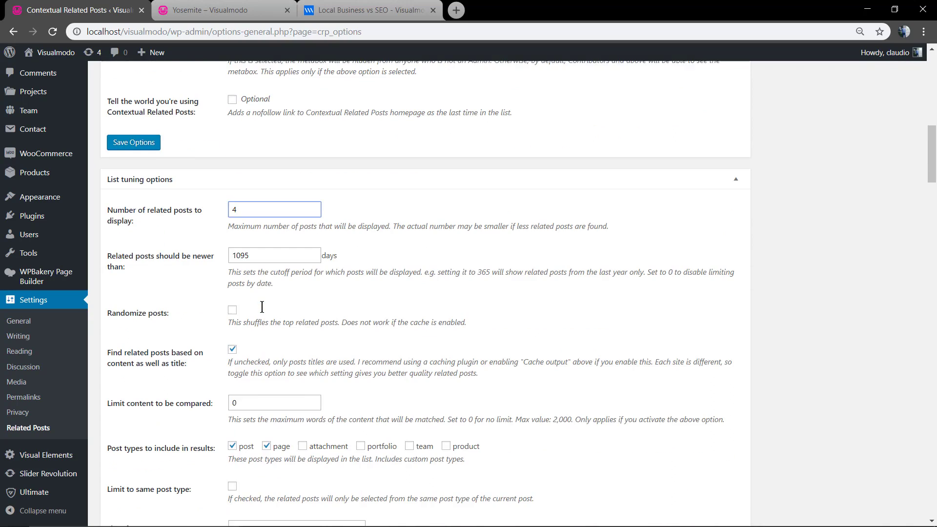
scroll(201, 330, "down", 2)
left_click(132, 464)
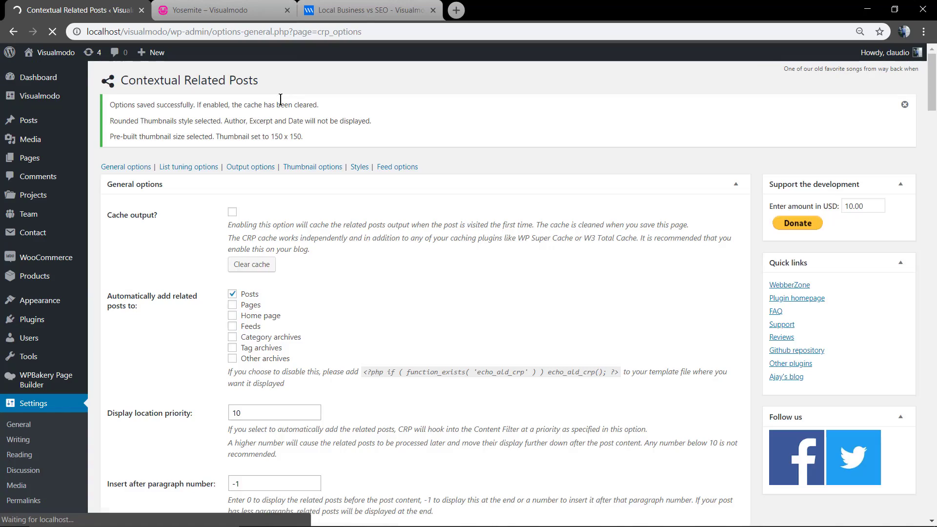
Reload the Yosemite post and confirm its Related Posts section shows exactly four thumbnails.
left_click(236, 10)
key("F5")
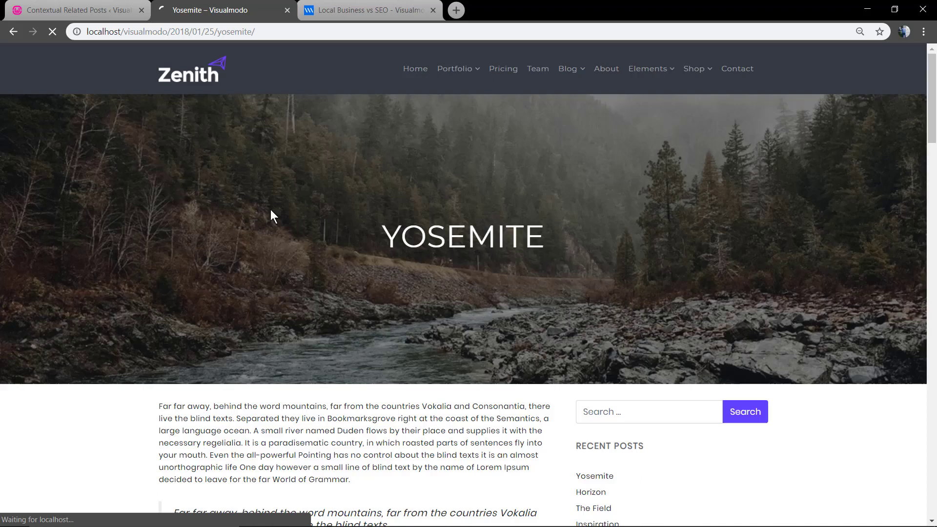
scroll(269, 265, "down", 9)
scroll(107, 264, "up", 2)
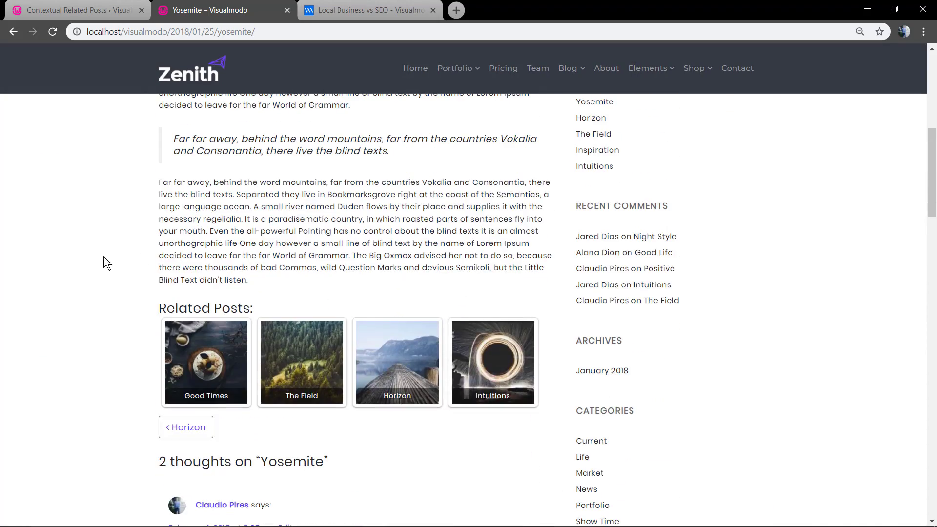
scroll(176, 292, "down", 2)
scroll(102, 294, "up", 2)
Go back to the Contextual Related Posts settings and scroll to the List tuning options.
left_click(75, 6)
scroll(200, 336, "down", 4)
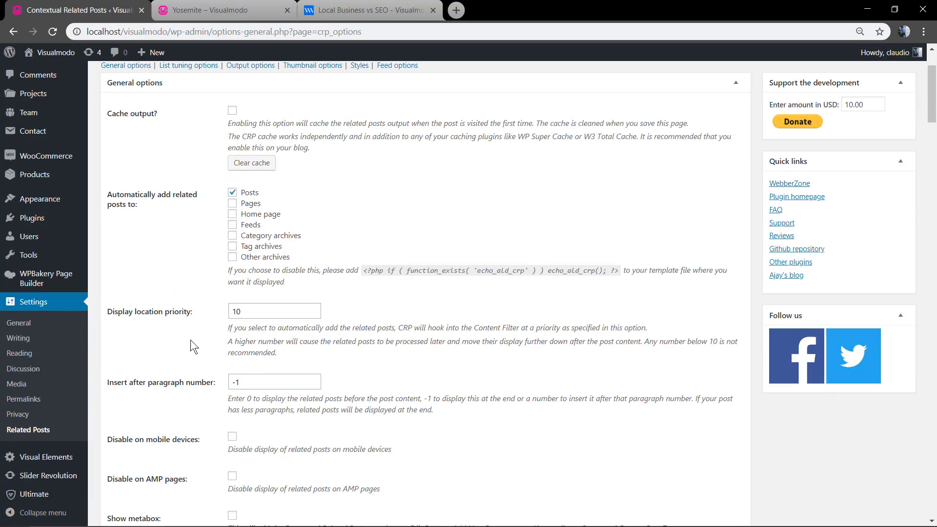
scroll(177, 343, "up", 1)
scroll(171, 343, "down", 8)
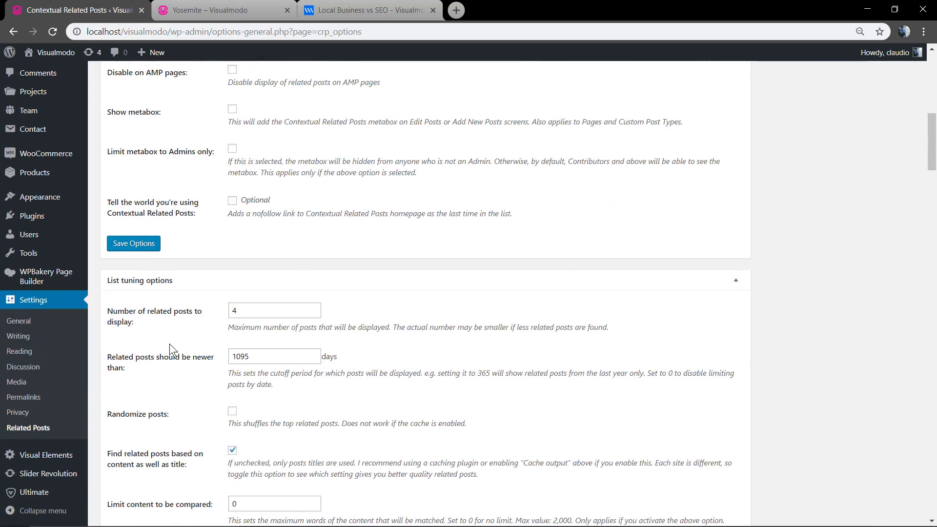
scroll(166, 344, "down", 2)
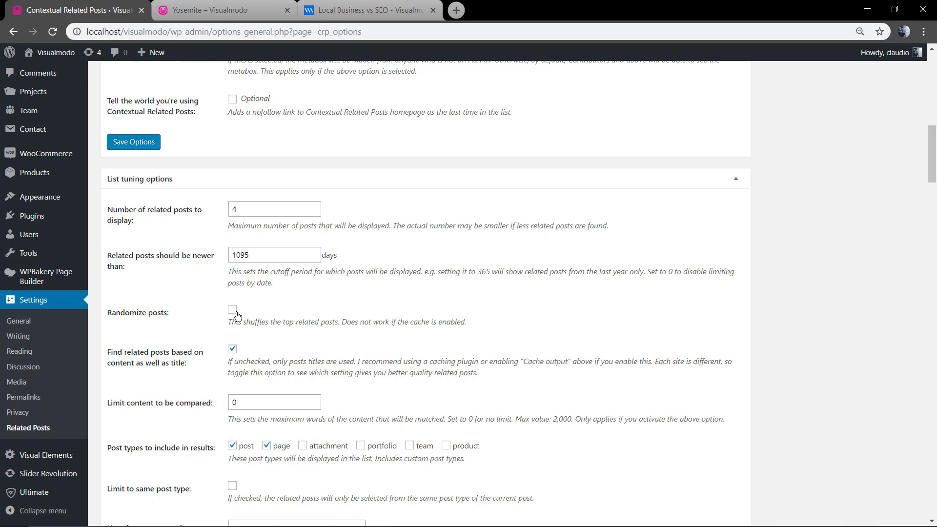
scroll(205, 342, "down", 2)
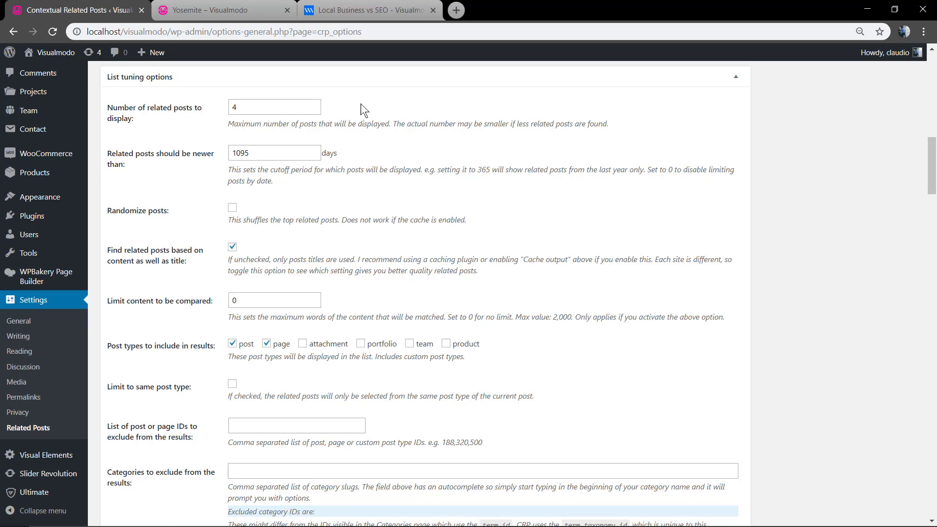
From the Shop page, open the Flying Ninja product and scroll to its Related Posts.
left_click(239, 8)
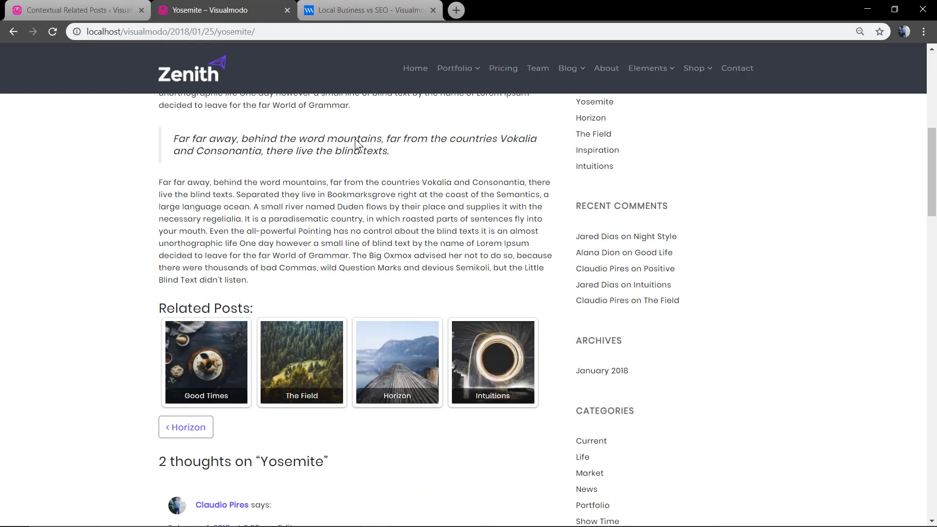
left_click(694, 73)
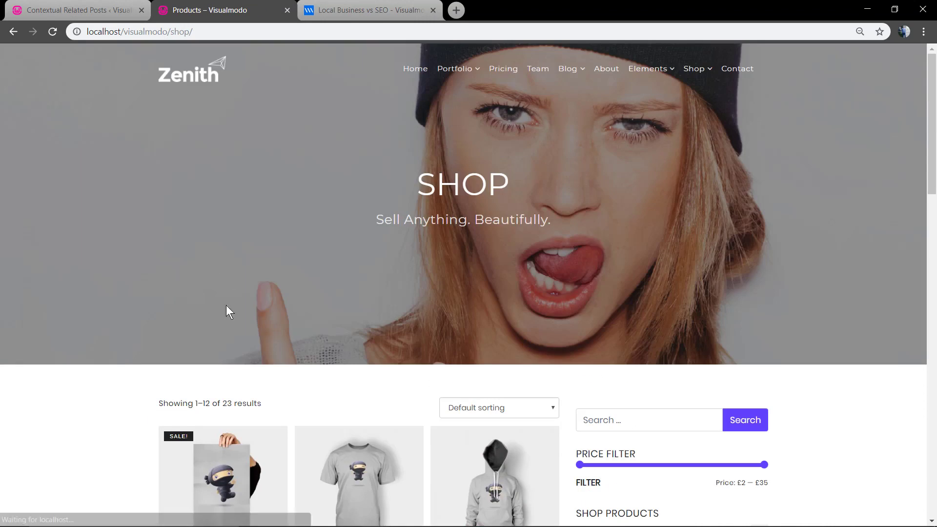
scroll(237, 296, "down", 4)
left_click(237, 296)
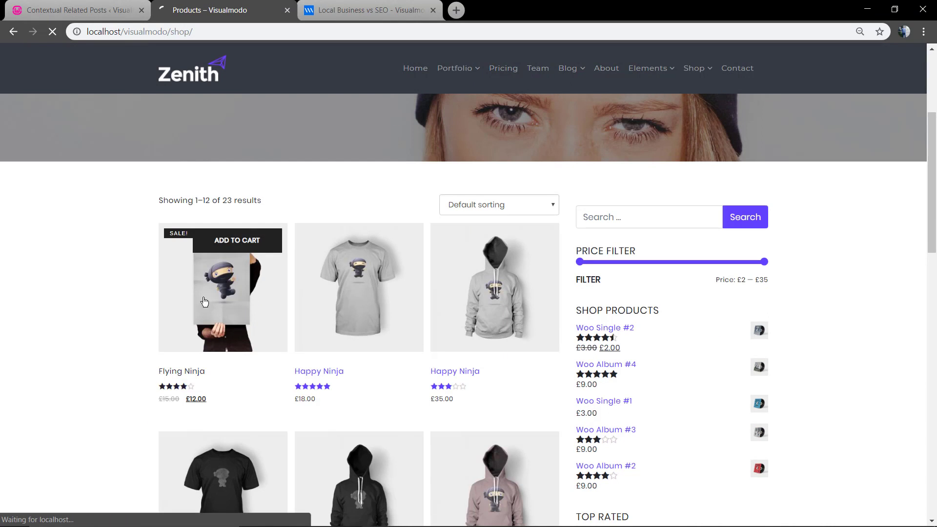
scroll(80, 289, "down", 4)
scroll(74, 288, "down", 2)
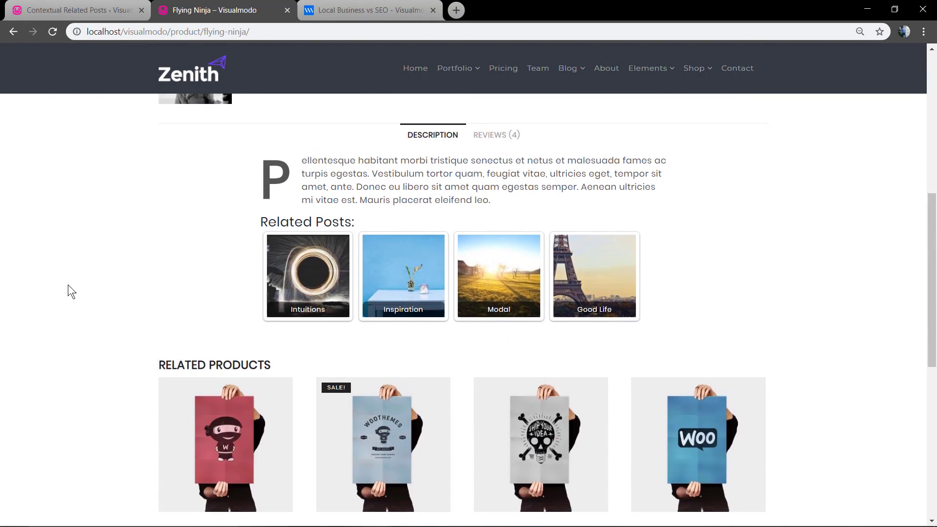
Check the product's Related Posts thumbnails, then return to the Contextual Related Posts settings.
scroll(68, 285, "up", 2)
scroll(147, 308, "down", 2)
scroll(254, 343, "up", 2)
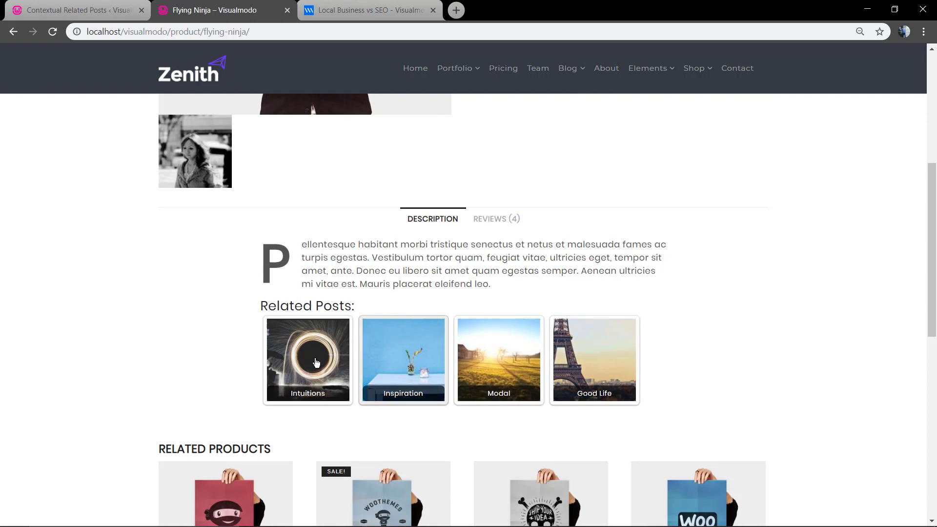
scroll(119, 355, "up", 6)
left_click(90, 10)
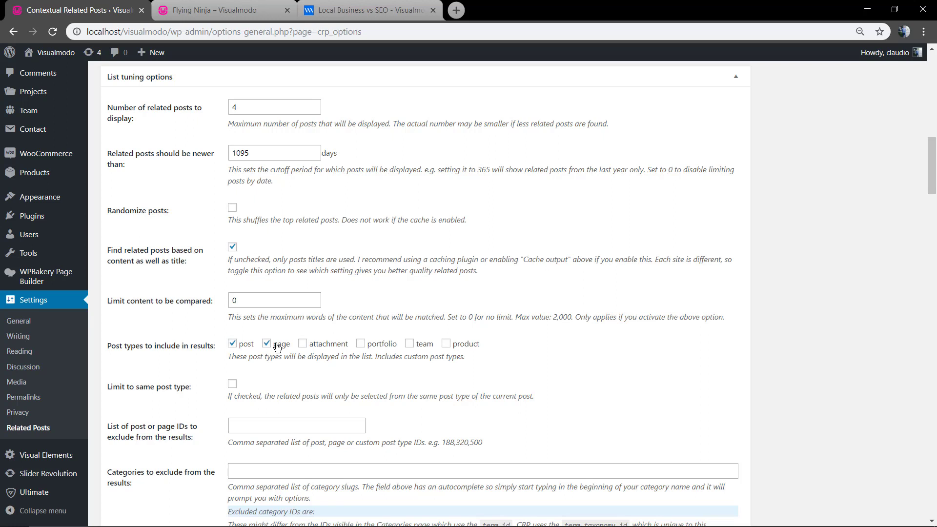
In Exclusion settings, tick product, team, portfolio, attachment and page to hide related posts on them.
scroll(206, 343, "down", 6)
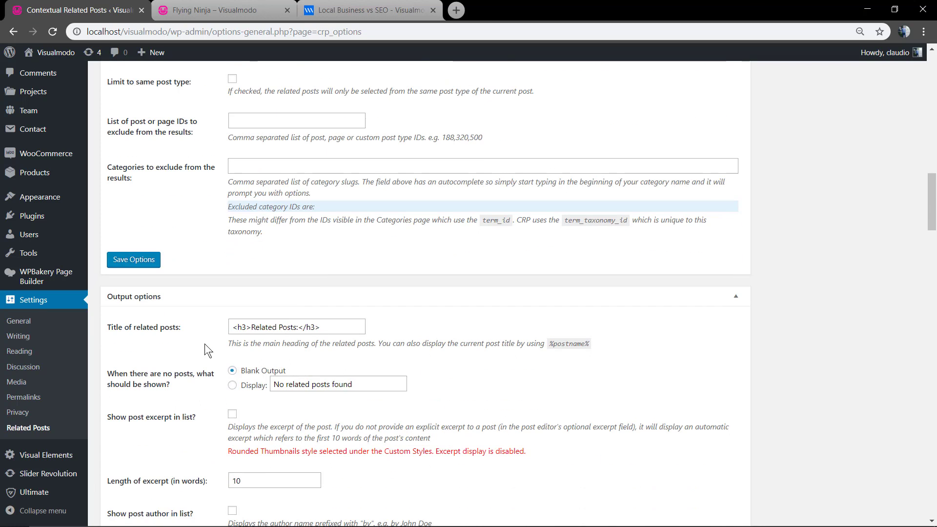
scroll(205, 345, "down", 8)
scroll(204, 343, "down", 2)
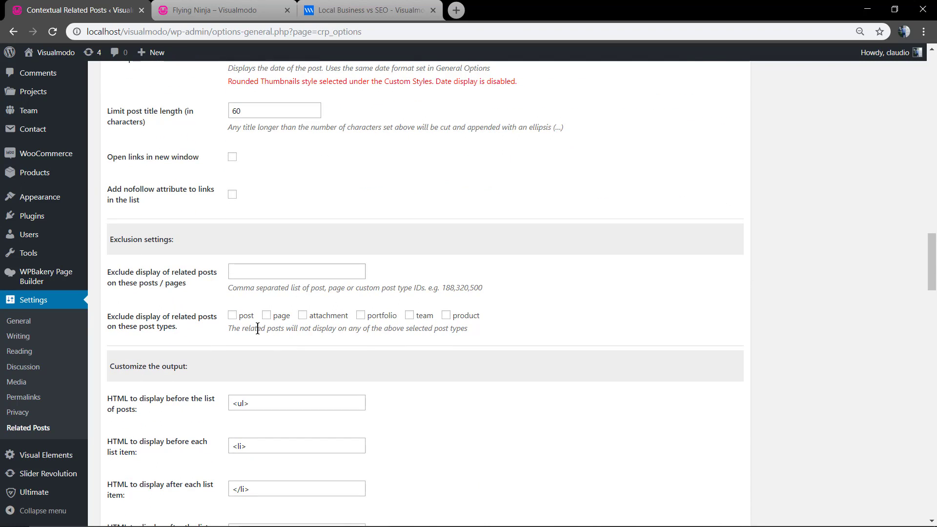
left_click(446, 315)
left_click(409, 315)
left_click(360, 316)
left_click(303, 315)
left_click(266, 316)
scroll(211, 327, "down", 6)
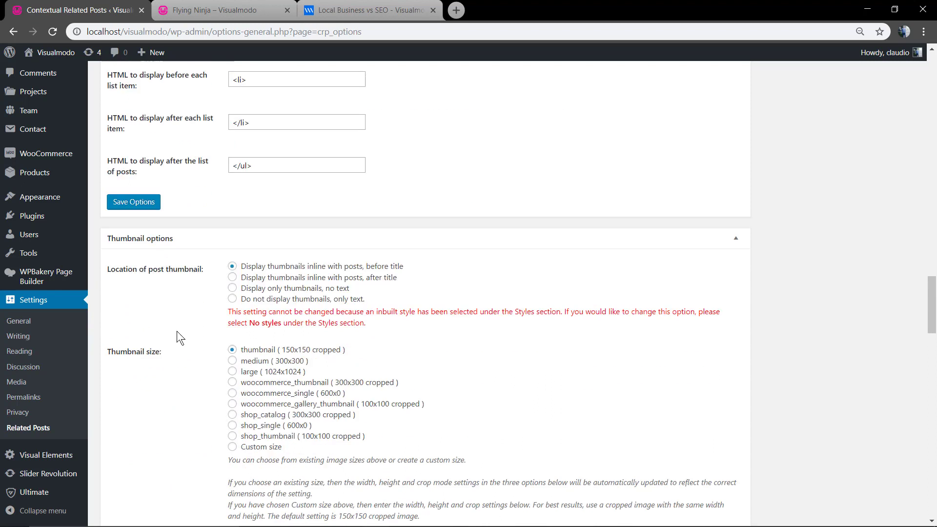
scroll(176, 331, "up", 1)
left_click(141, 263)
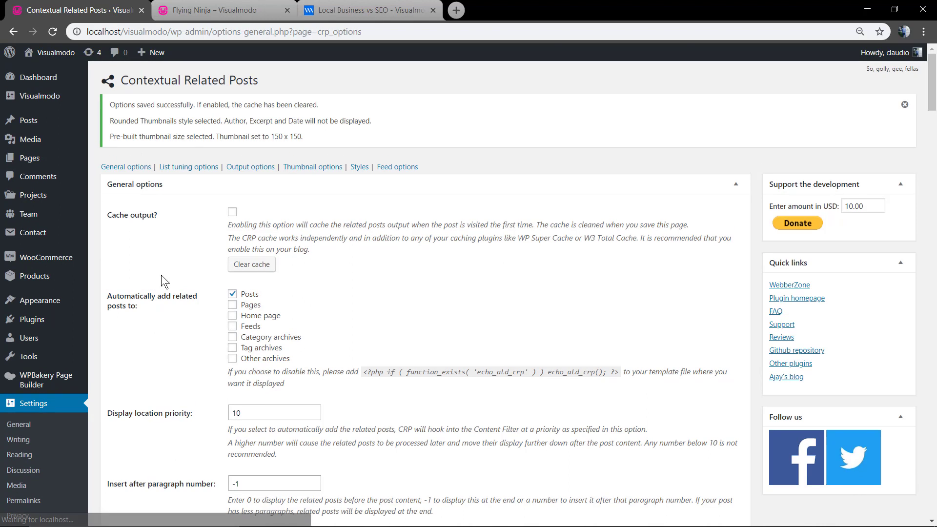
left_click(413, 6)
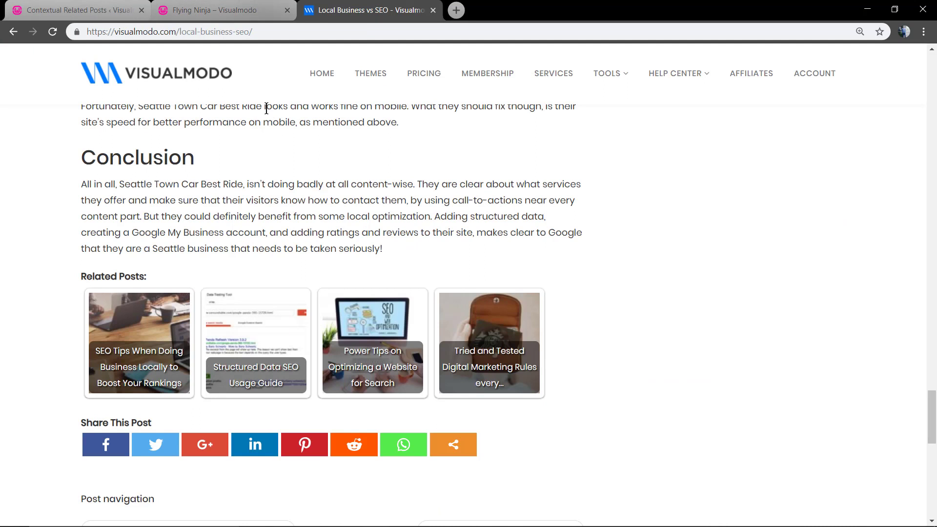
left_click(234, 9)
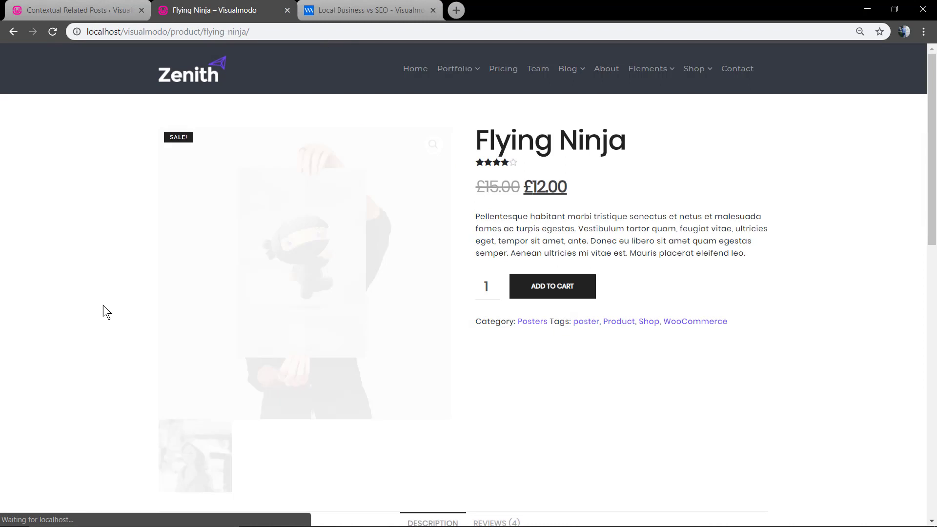
scroll(103, 305, "down", 7)
scroll(244, 276, "up", 8)
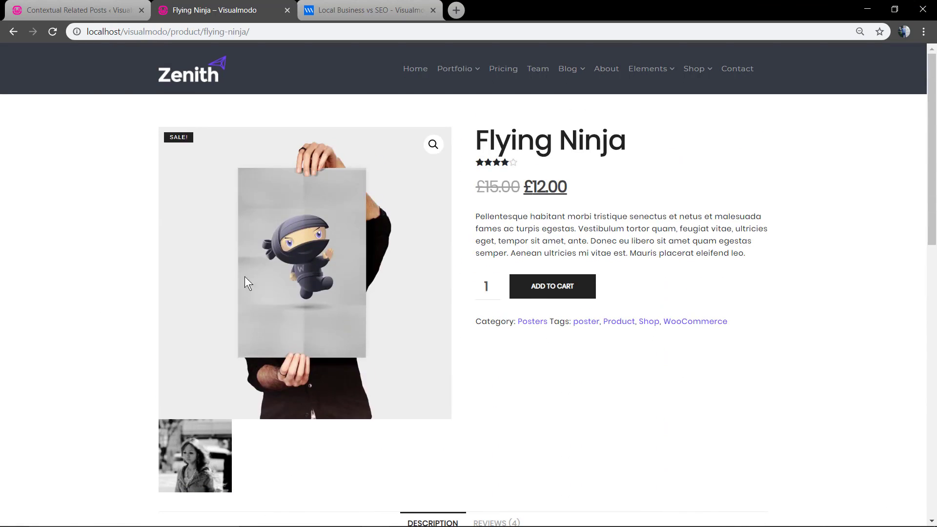
left_click(574, 69)
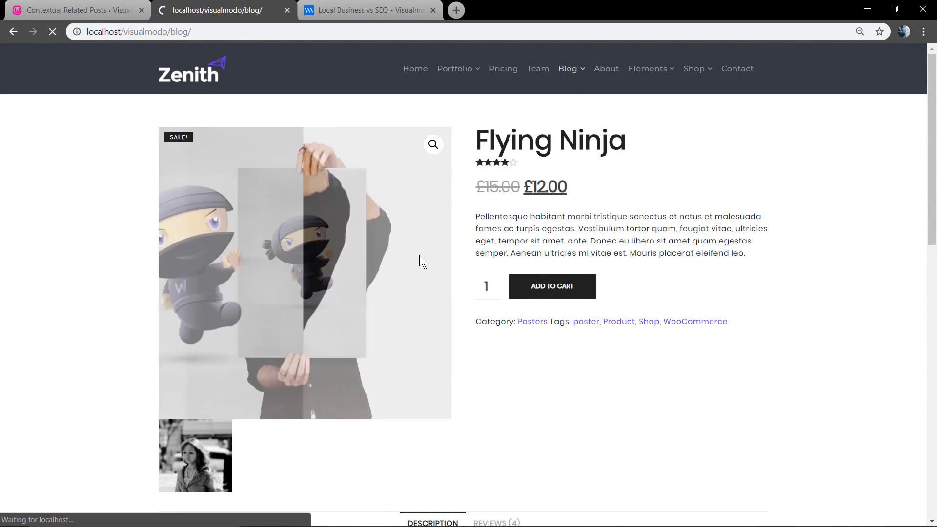
left_click(337, 302)
scroll(118, 350, "down", 10)
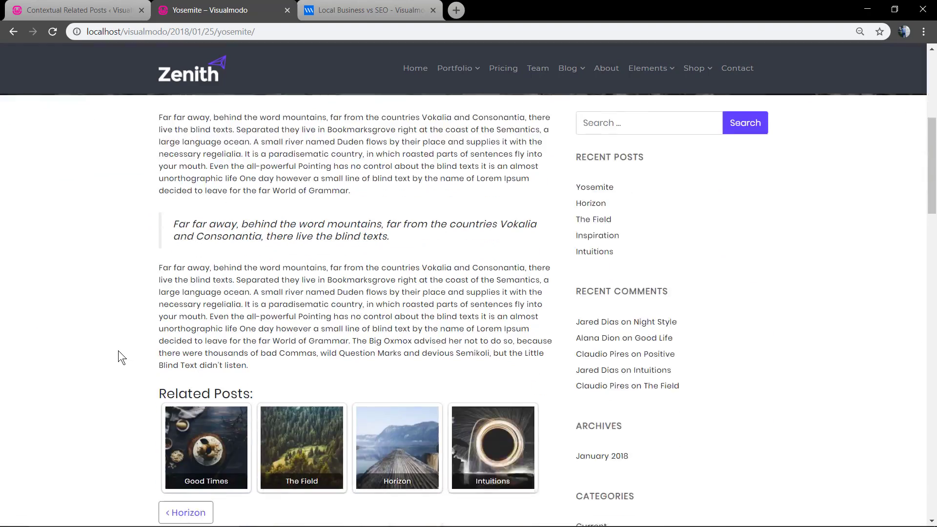
In Output options, change the related posts title tags from <h3> to <b>.
left_click(98, 9)
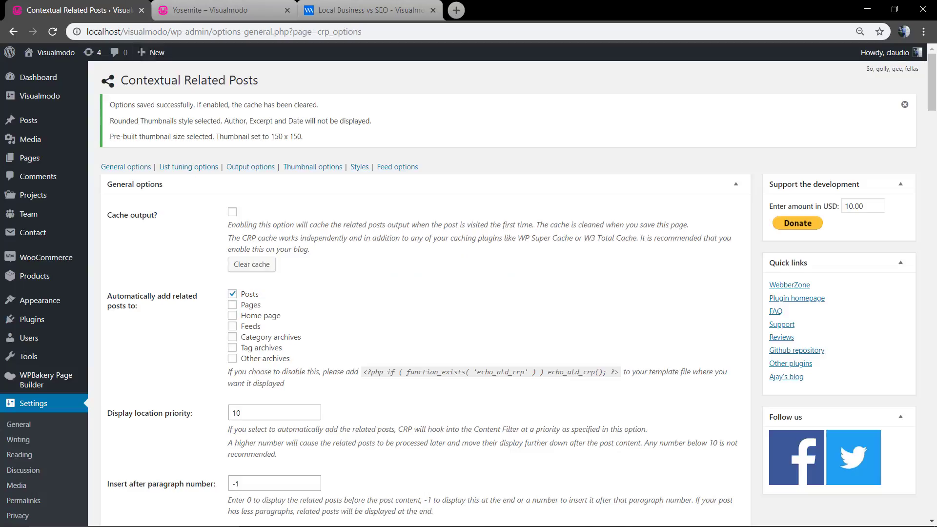
scroll(336, 301, "down", 12)
scroll(339, 301, "down", 7)
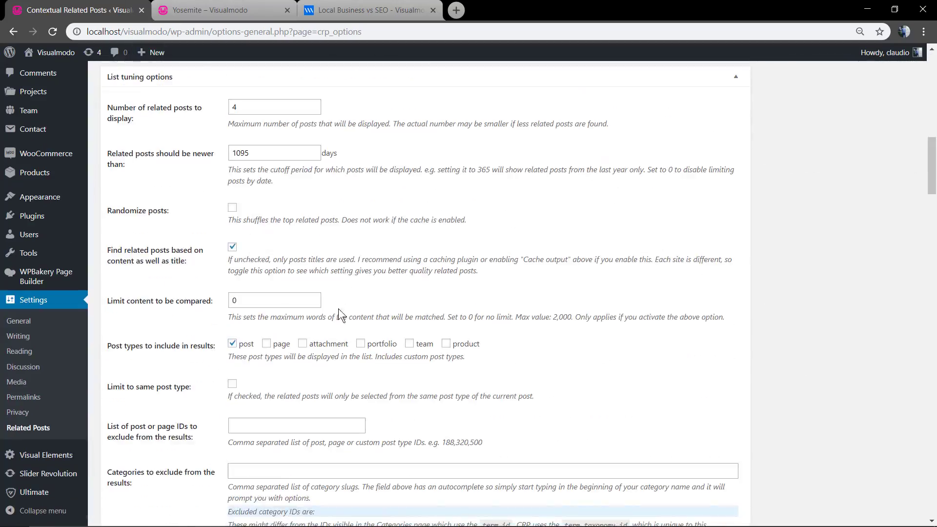
scroll(195, 332, "down", 1)
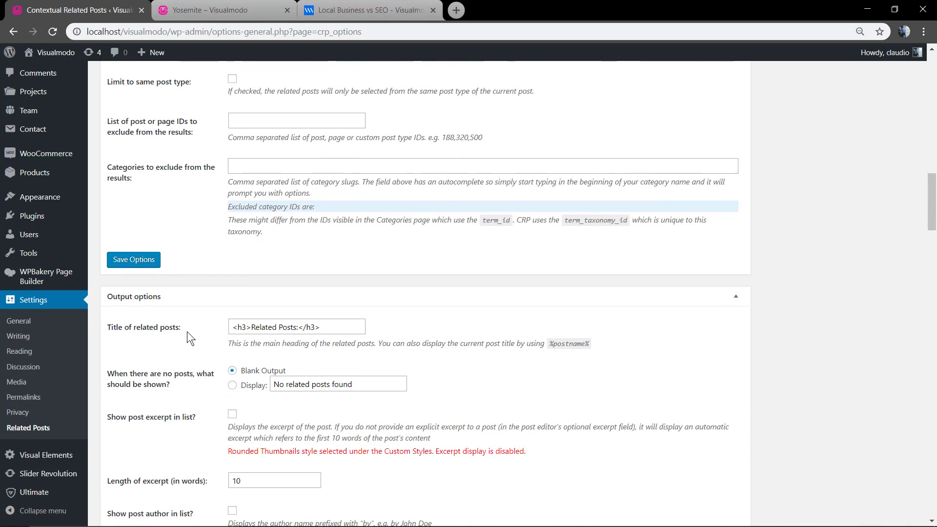
left_click(311, 327)
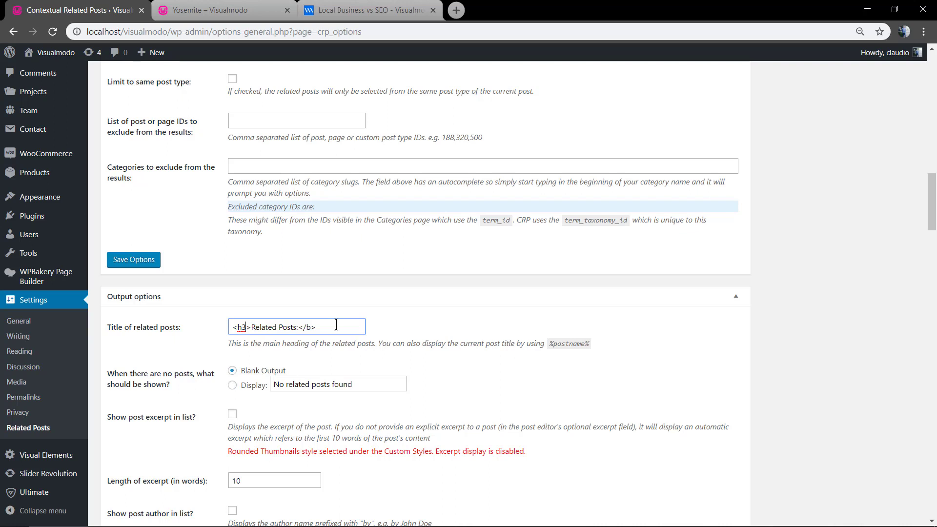
key("Delete")
key("Delete")
type("b")
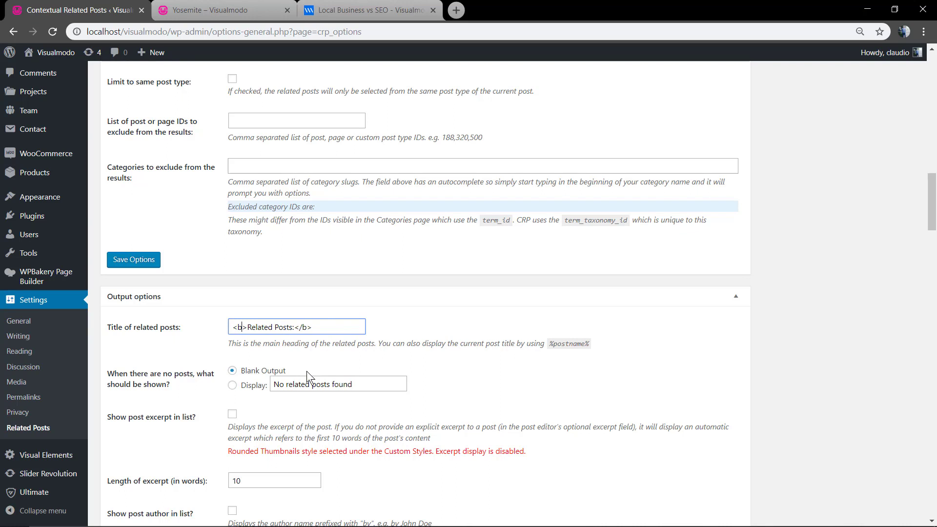
Save Options, then reload the Yosemite post to check the bold 'Related Posts:' title.
scroll(197, 390, "down", 6)
scroll(153, 394, "down", 3)
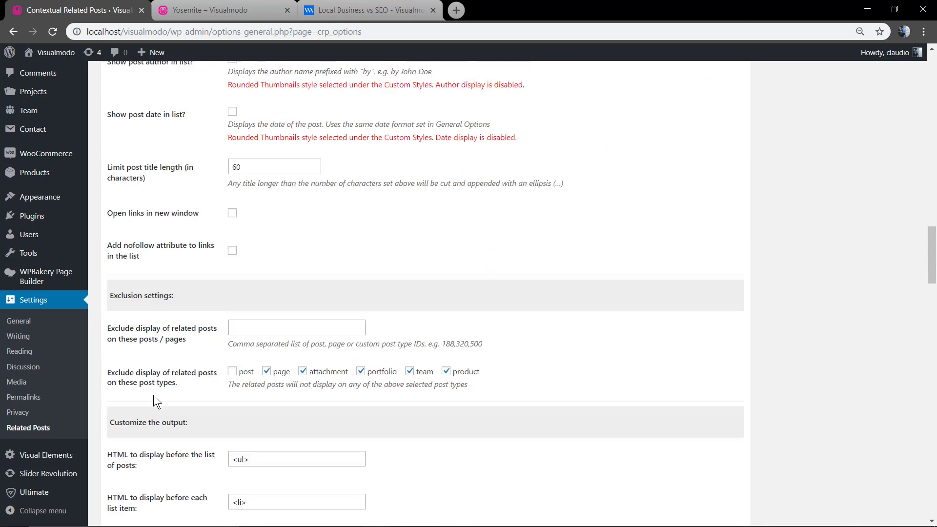
scroll(153, 394, "up", 5)
scroll(154, 394, "down", 8)
left_click(143, 464)
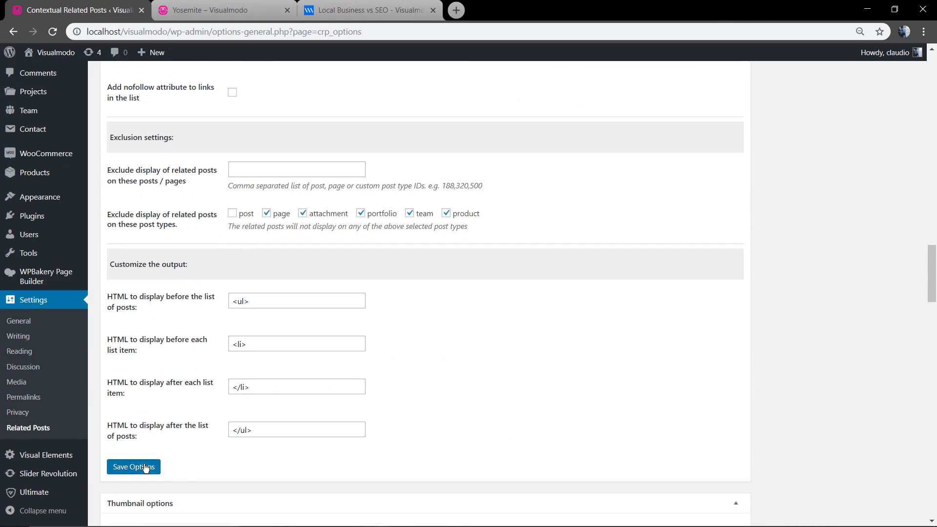
left_click(266, 6)
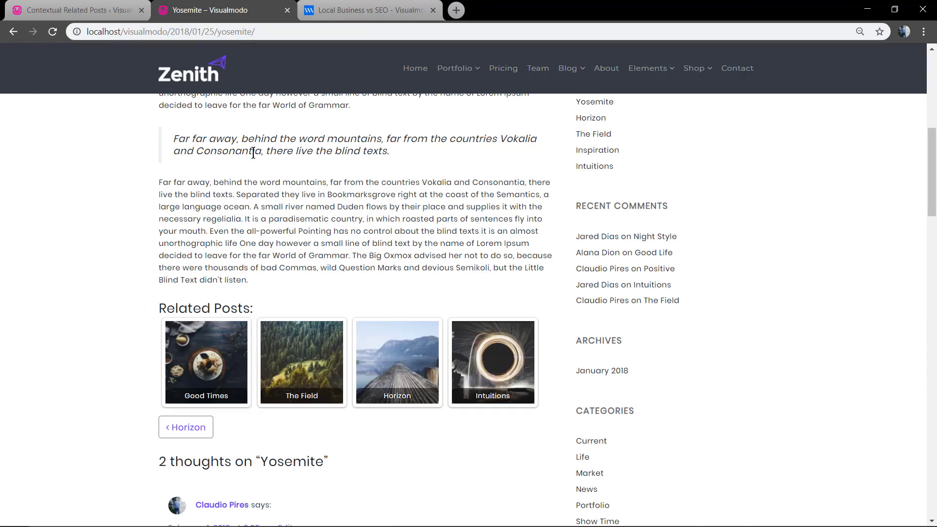
key("F5")
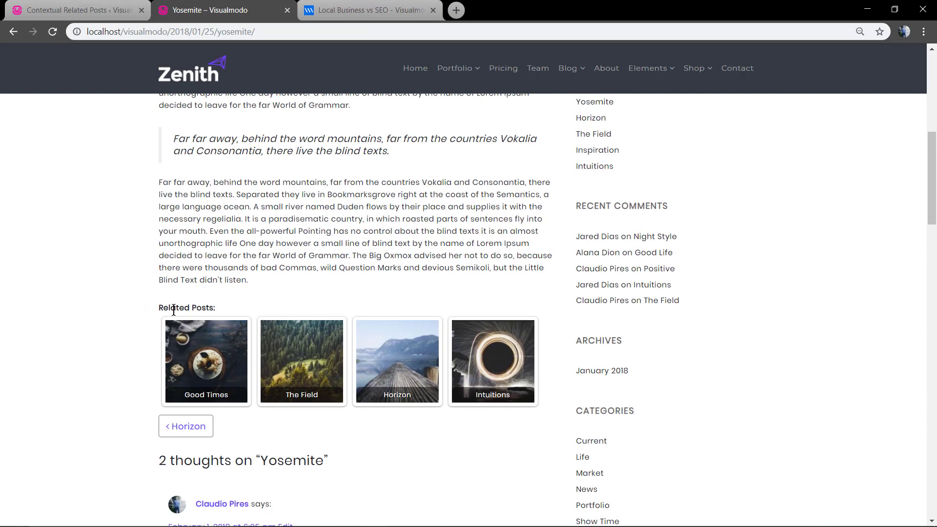
left_click(88, 10)
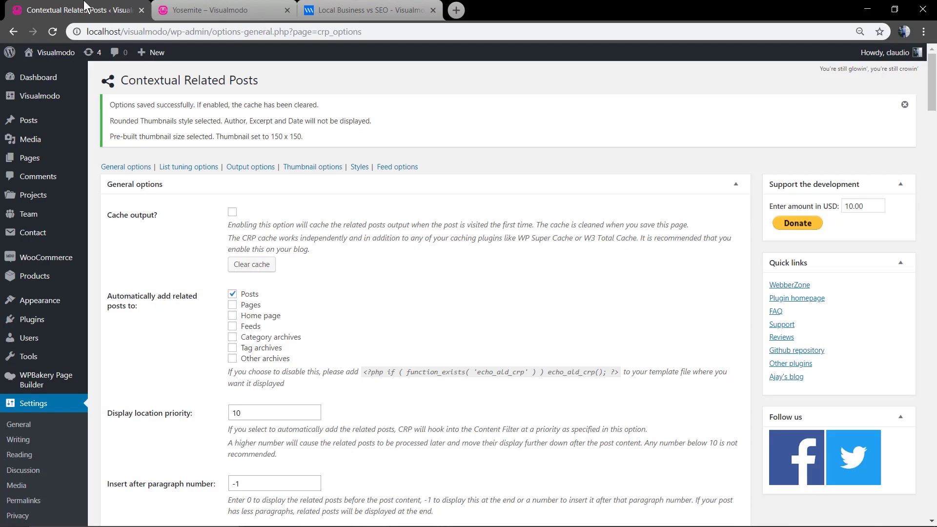
Scroll through the Thumbnail options and Styles sections of the settings.
scroll(190, 332, "down", 12)
scroll(187, 341, "down", 17)
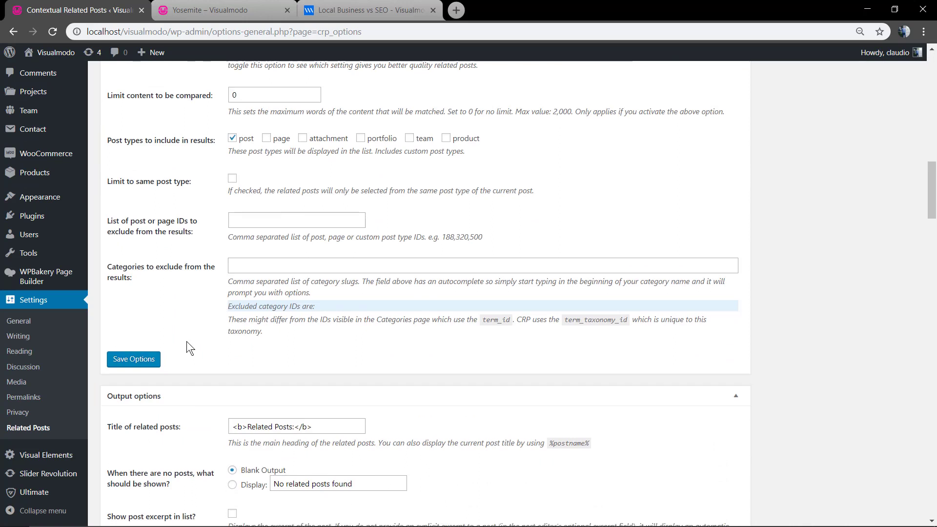
scroll(186, 342, "down", 2)
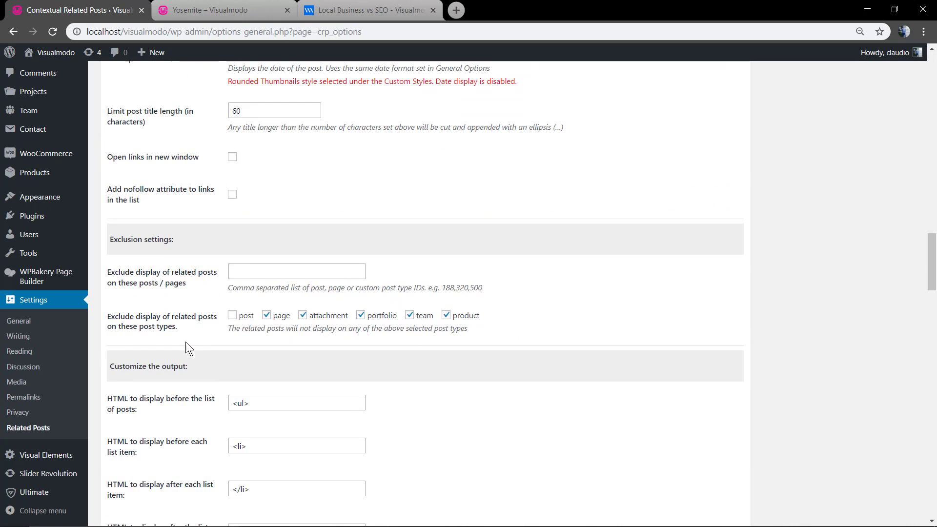
scroll(186, 339, "down", 6)
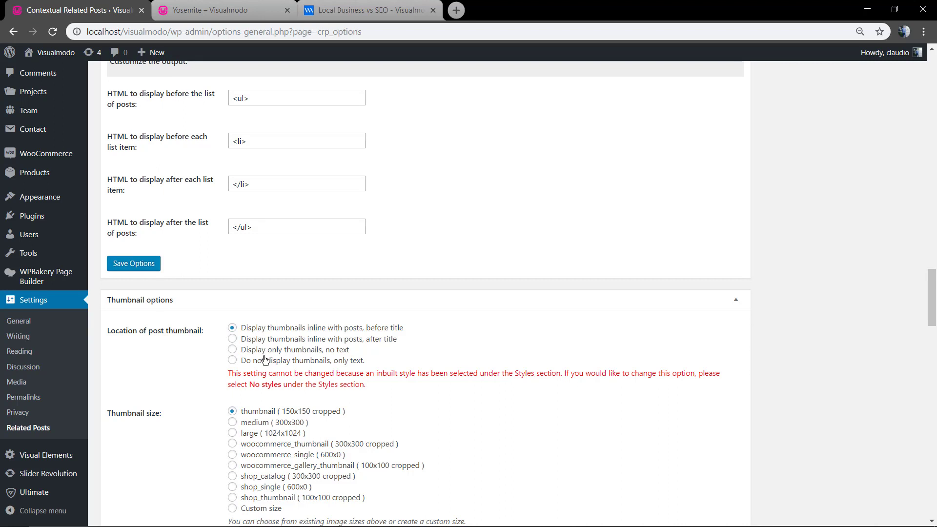
scroll(263, 359, "down", 2)
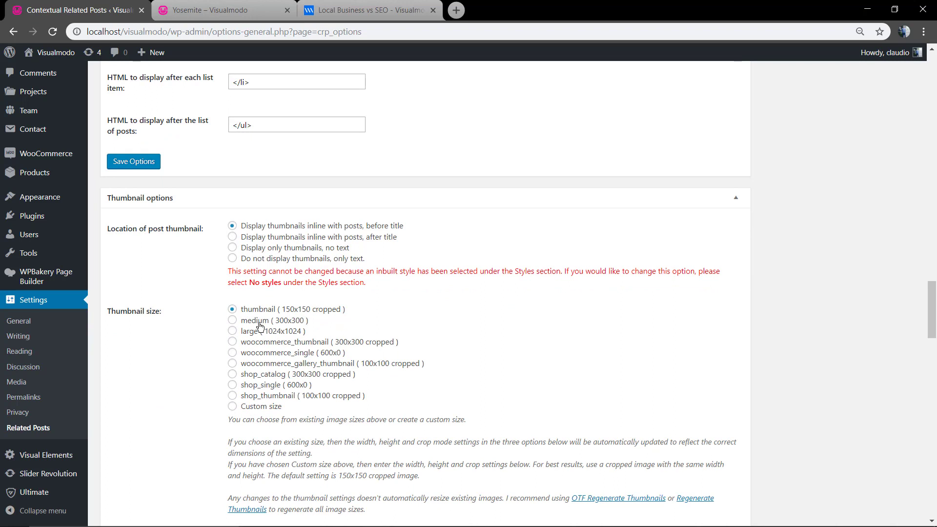
scroll(255, 325, "down", 2)
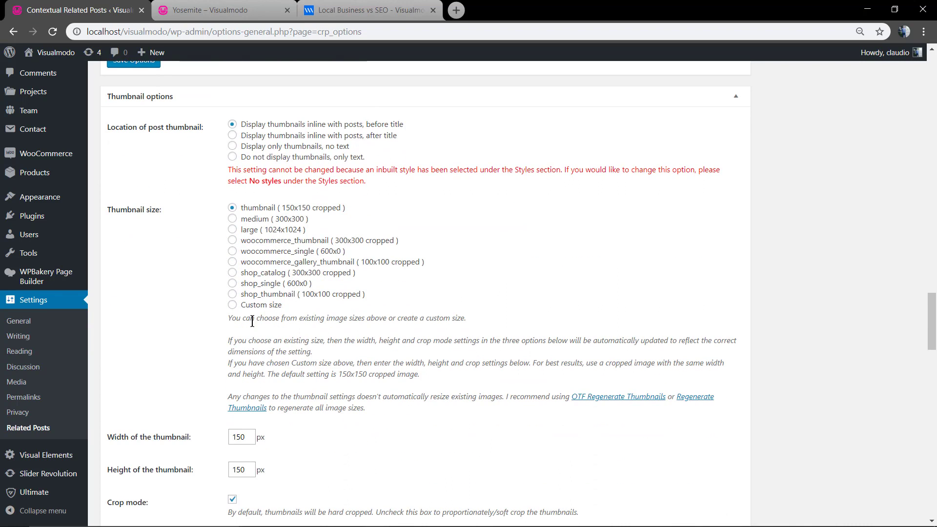
scroll(252, 320, "down", 2)
scroll(236, 361, "down", 6)
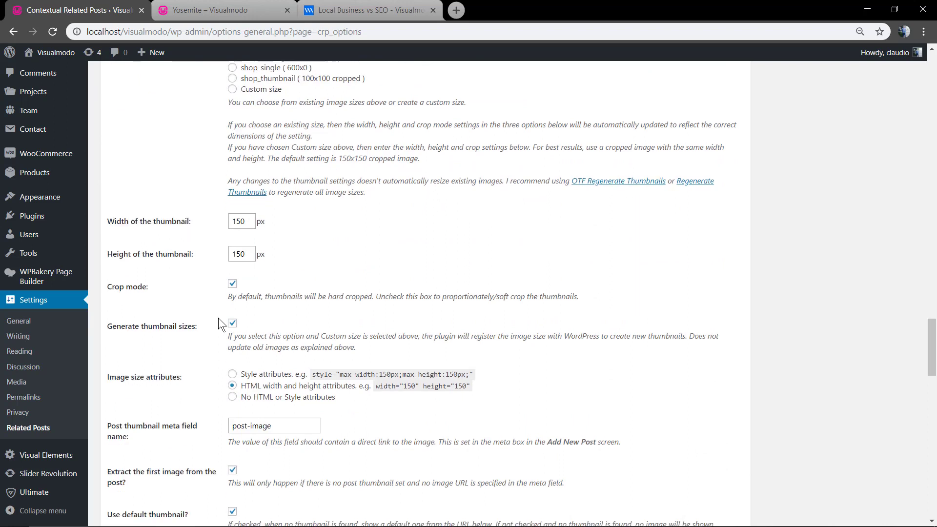
scroll(218, 318, "down", 2)
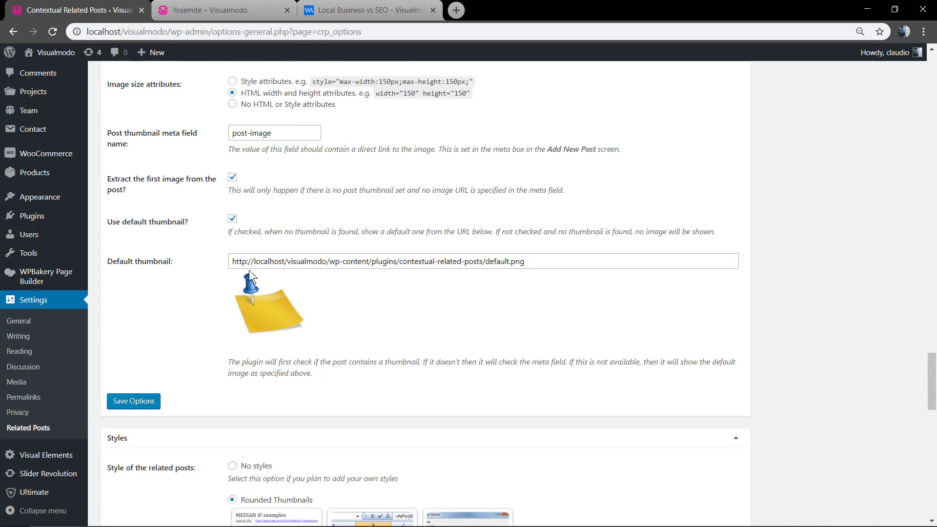
scroll(249, 270, "down", 4)
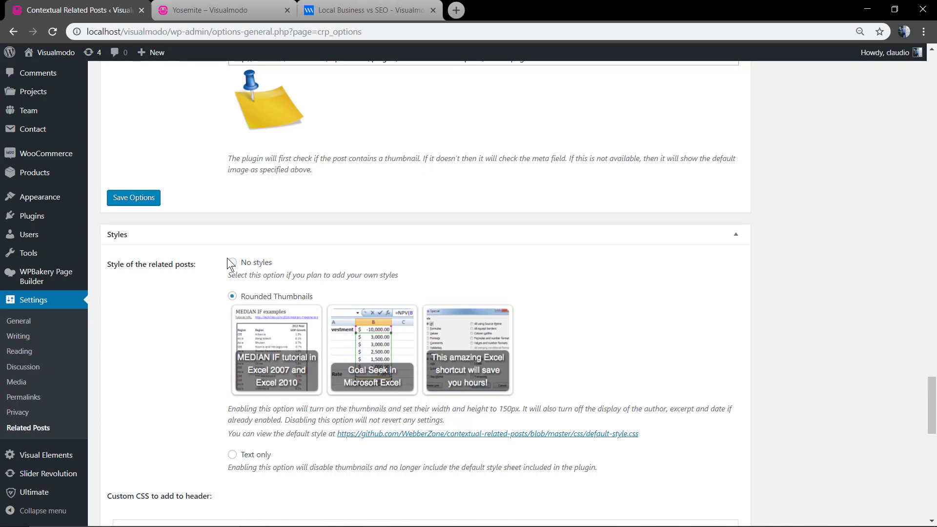
scroll(265, 329, "down", 4)
Click into the Custom CSS box, then switch back to the Yosemite blog post.
left_click(221, 355)
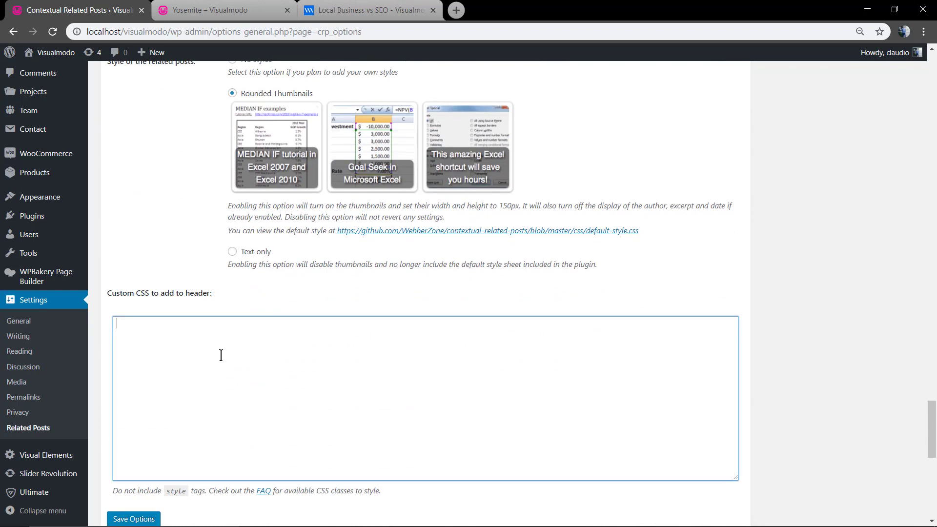
scroll(220, 354, "down", 1)
scroll(220, 354, "up", 1)
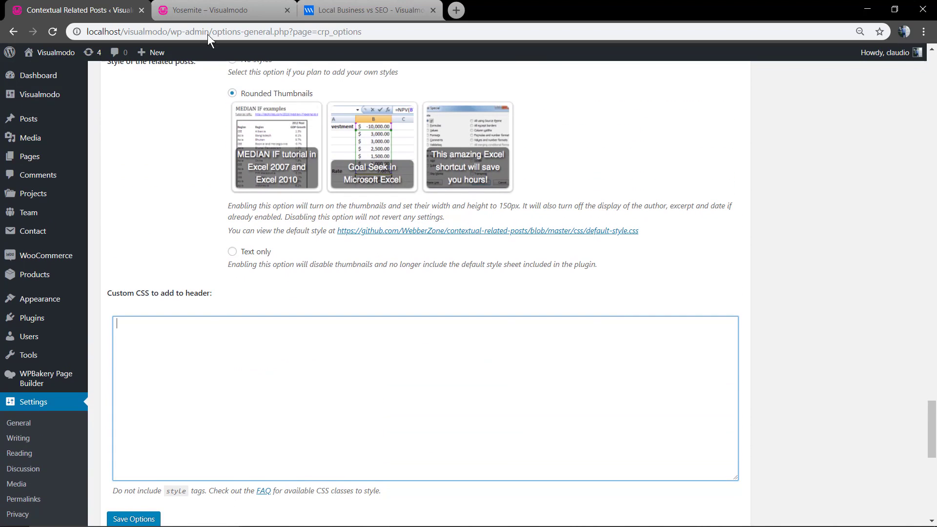
left_click(199, 2)
Switch to the 'Local Business vs SEO' article to compare its Related Posts section.
scroll(43, 301, "down", 2)
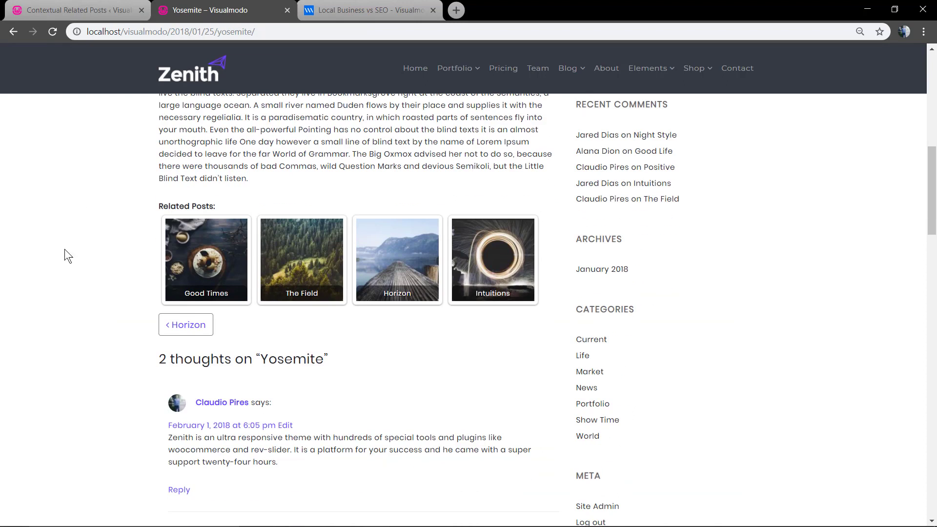
left_click(339, 6)
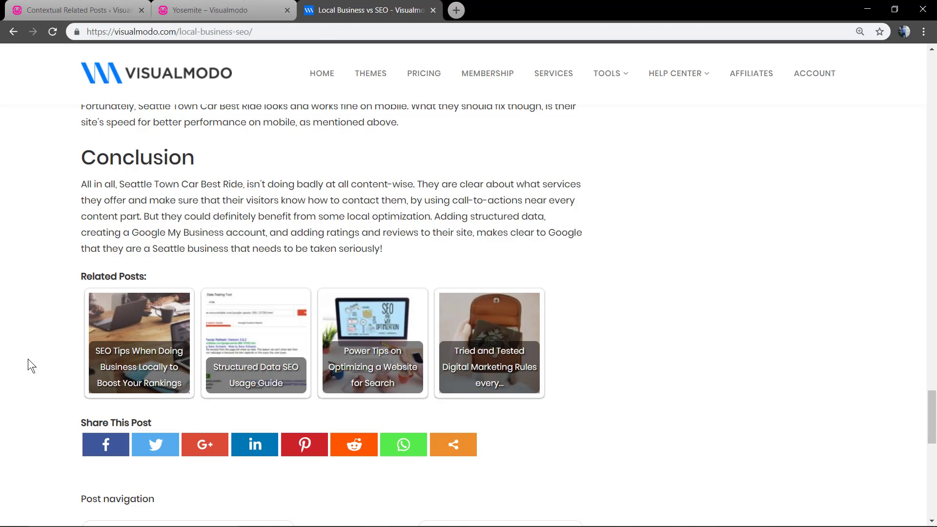